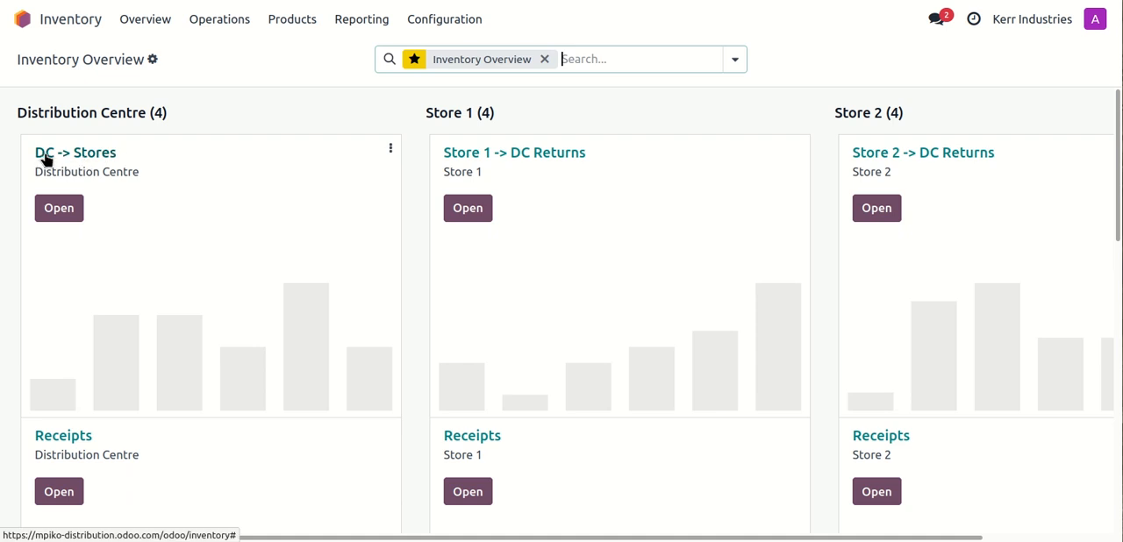
# Step: Create a new DC -> Stores transfer for the Distribution Centre with destination location Physical Locations/Inter-transit/Store 2
pyautogui.click(98, 162)
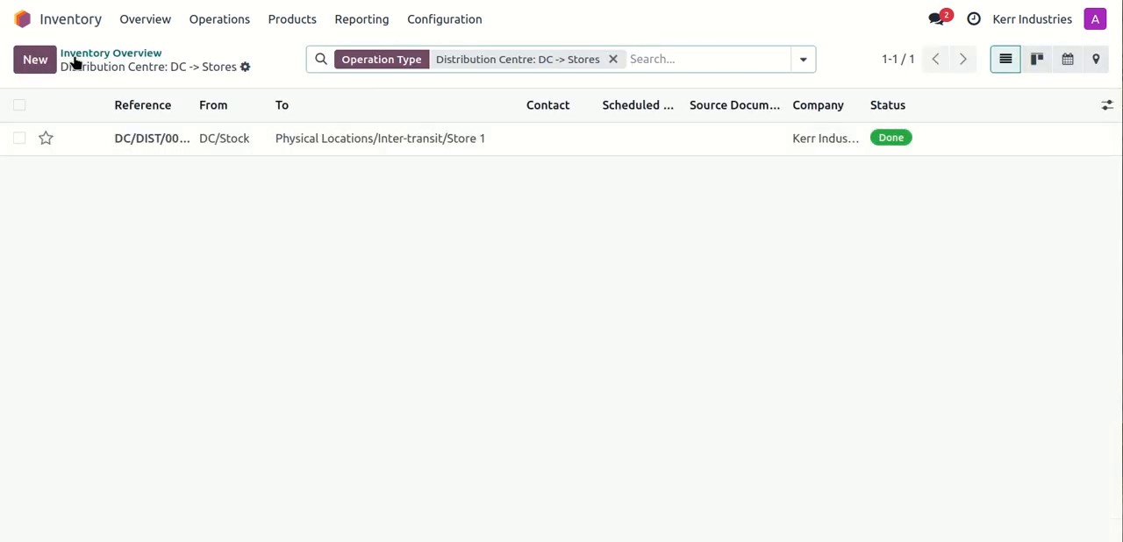
pyautogui.click(42, 63)
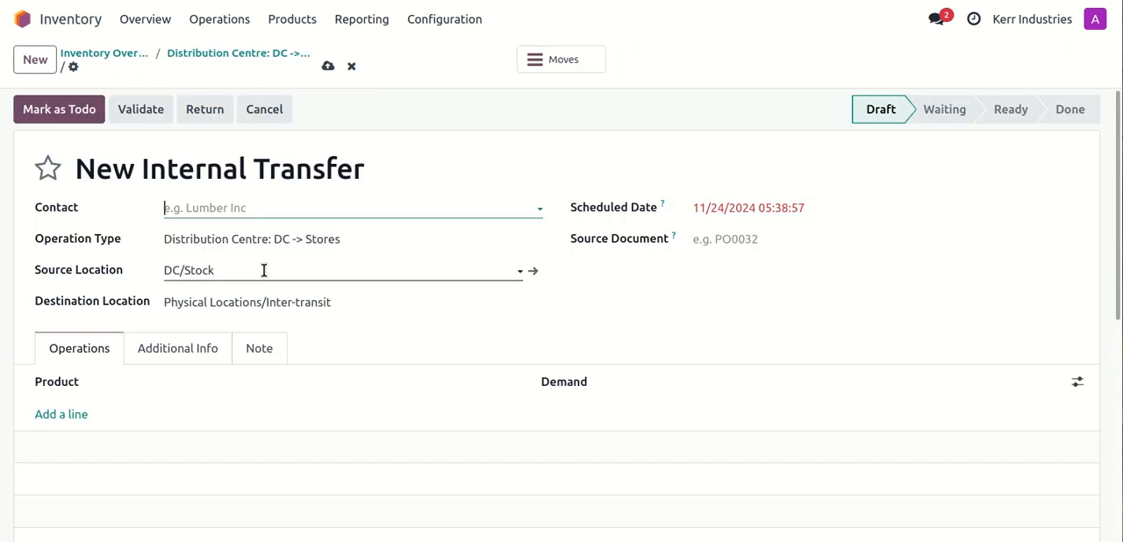
pyautogui.click(343, 300)
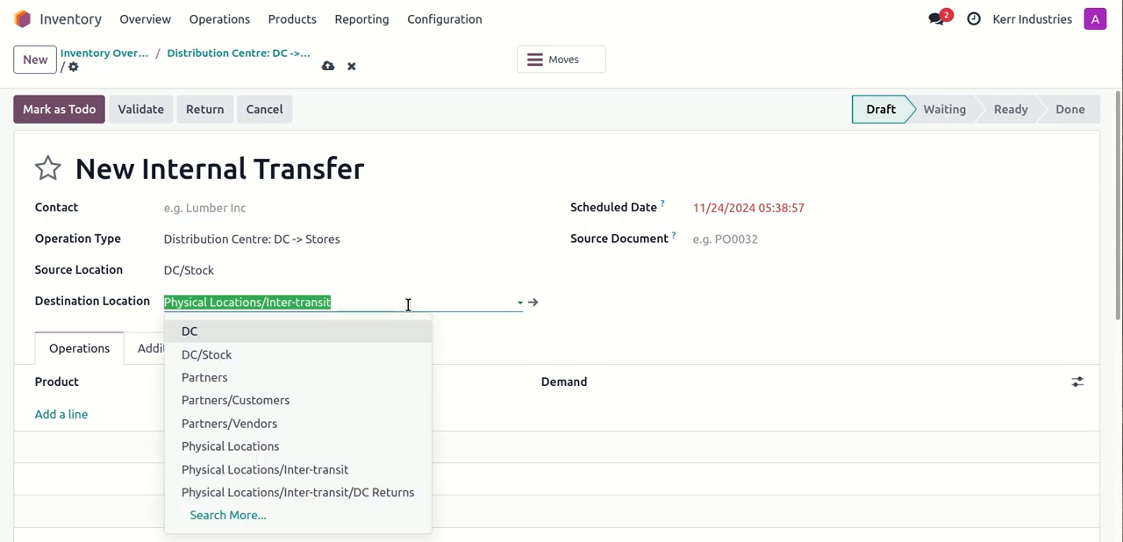
pyautogui.write('store')
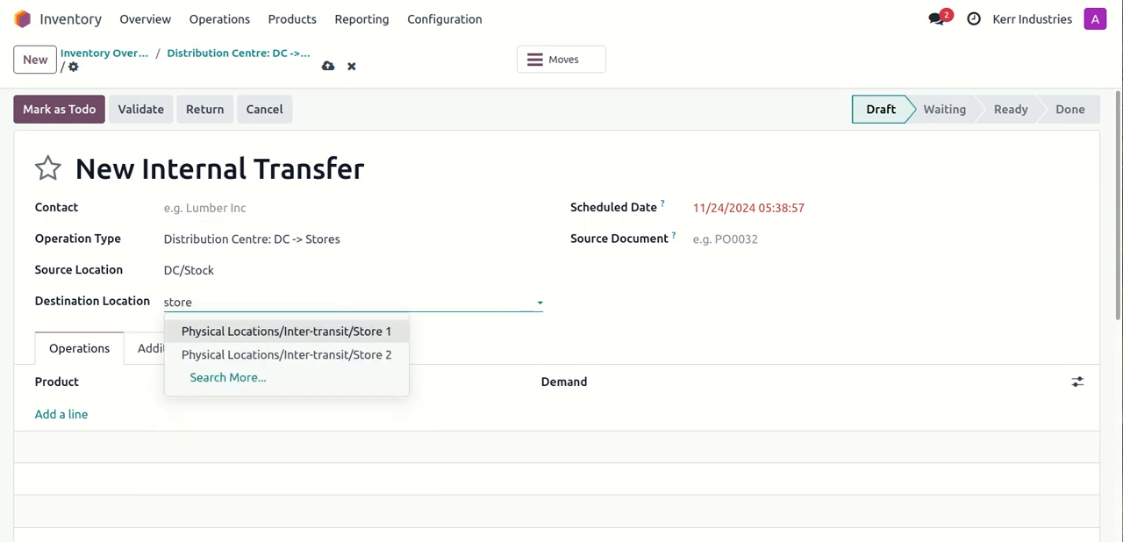
pyautogui.click(356, 352)
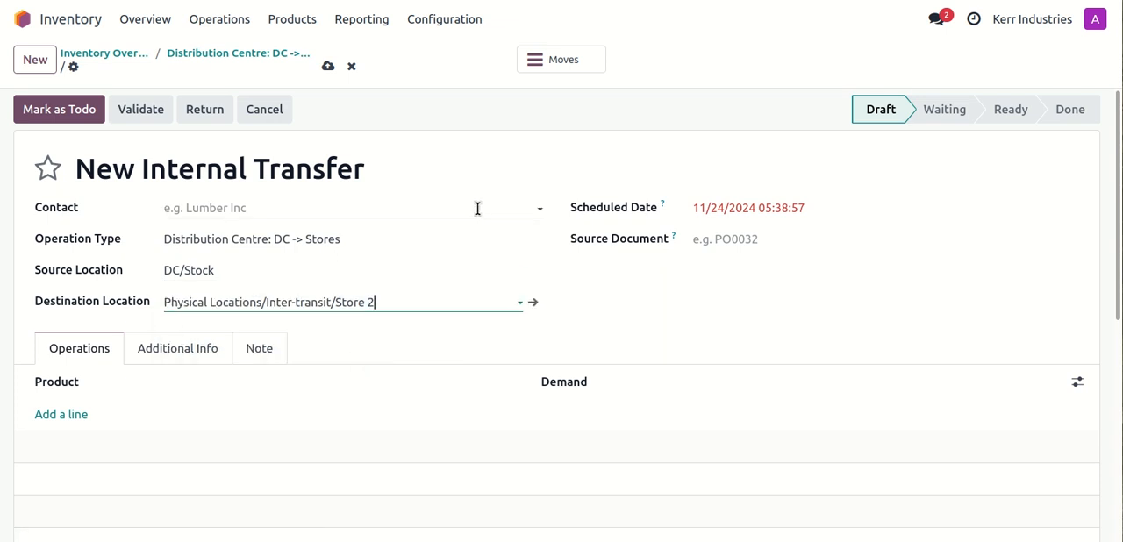
# Step: Add Product A to the transfer's operations with a demand of 5
pyautogui.scroll(-2, 477, 215)
pyautogui.click(70, 248)
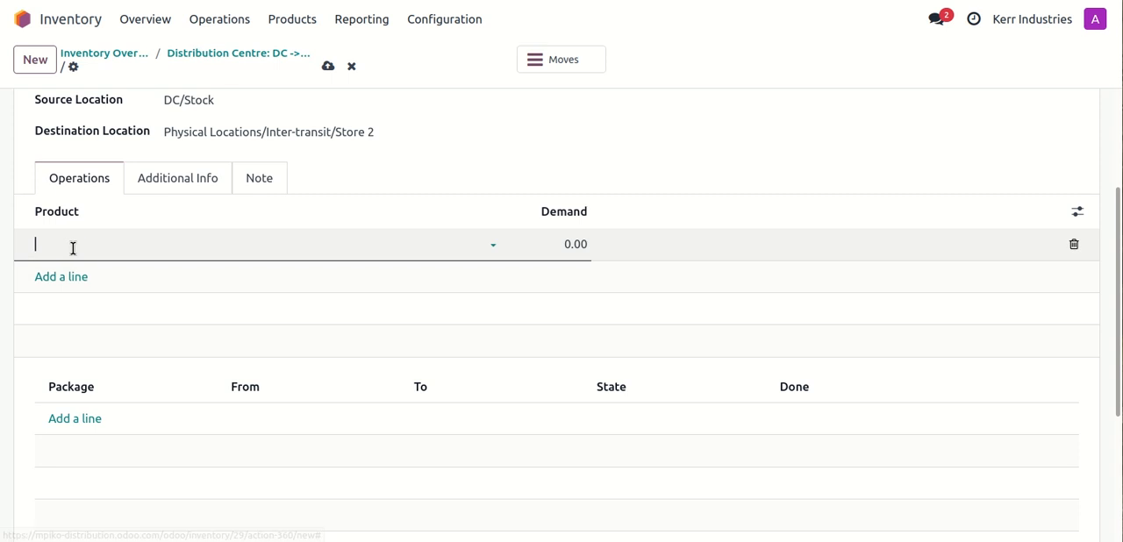
pyautogui.click(86, 279)
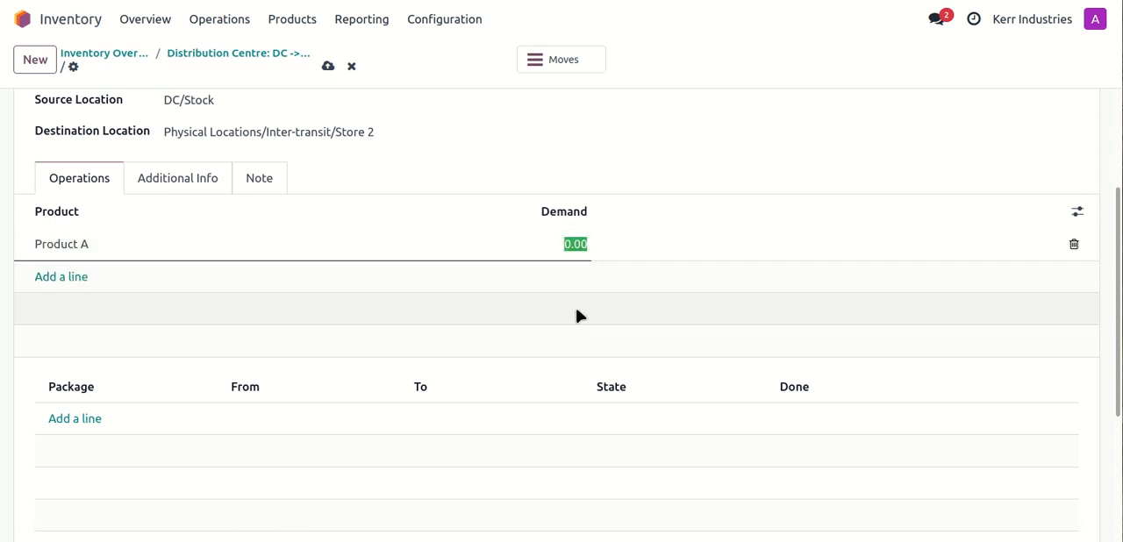
pyautogui.write('5')
pyautogui.click(737, 142)
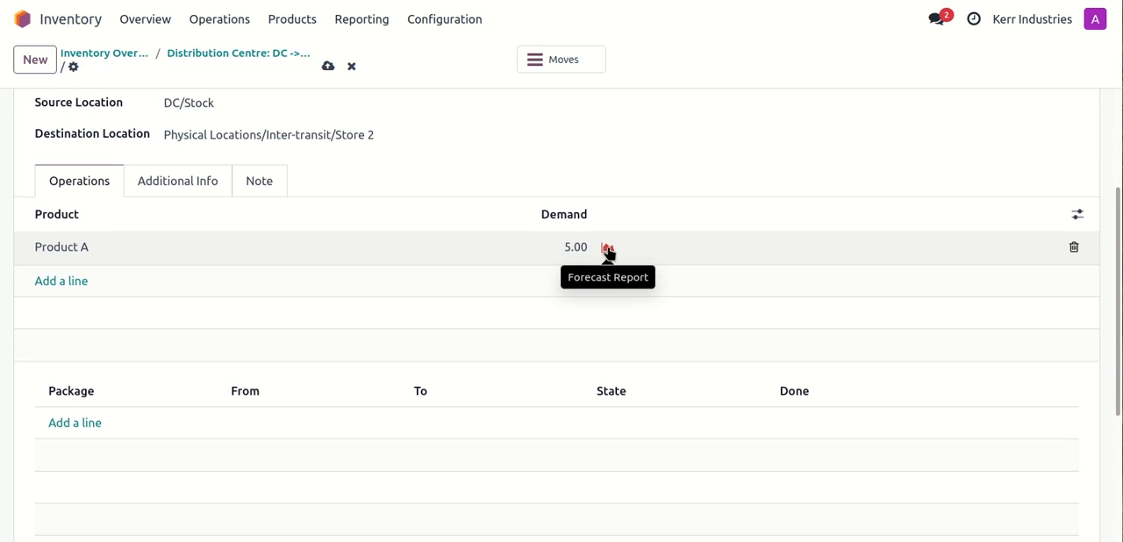
# Step: Mark the new Store 2 transfer as to do
pyautogui.scroll(2, 608, 252)
pyautogui.scroll(-2, 607, 252)
pyautogui.scroll(-2, 608, 252)
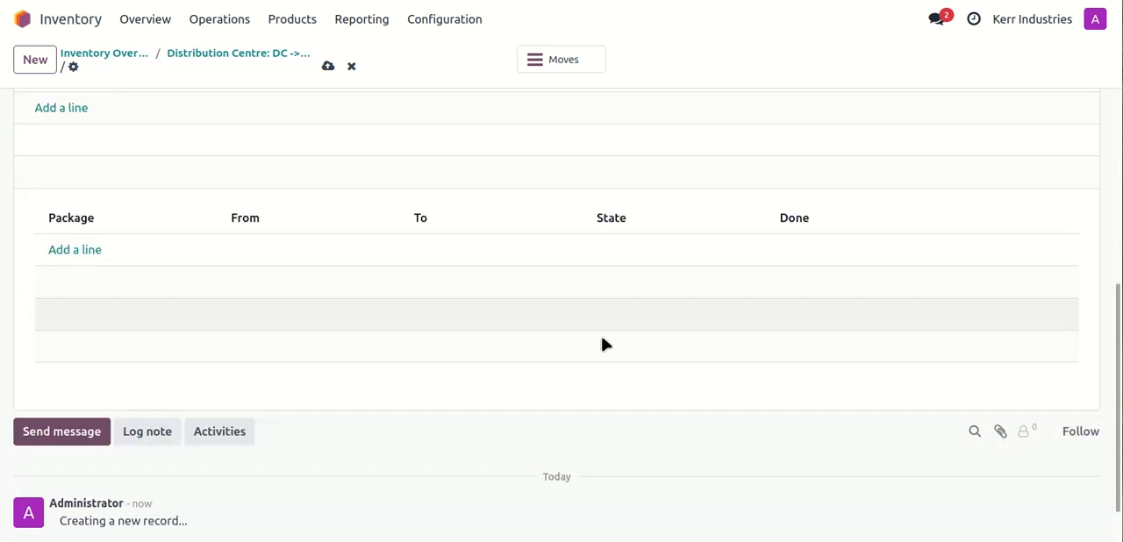
pyautogui.scroll(2, 627, 386)
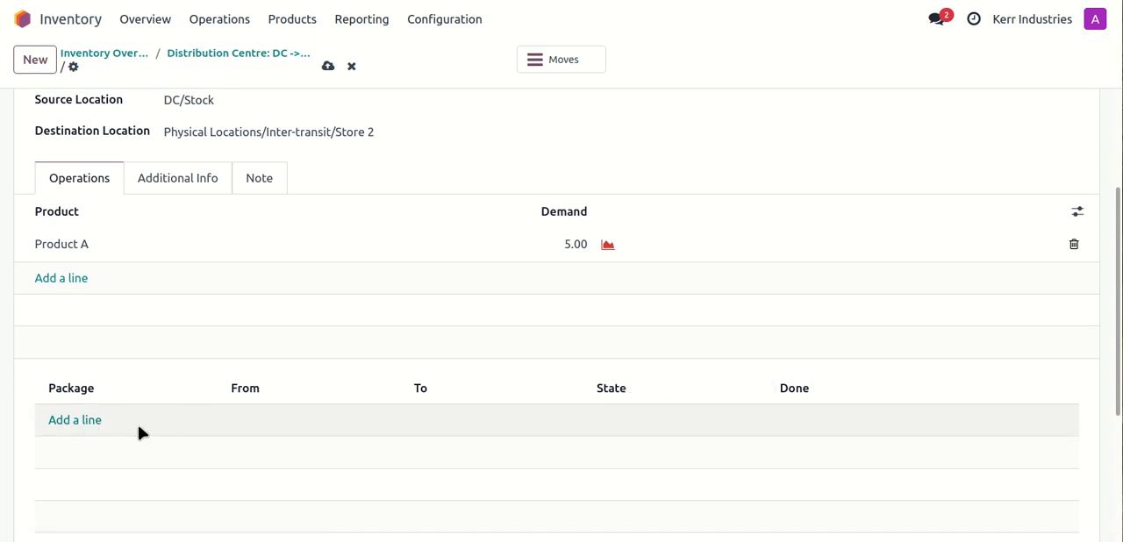
pyautogui.scroll(1, 138, 427)
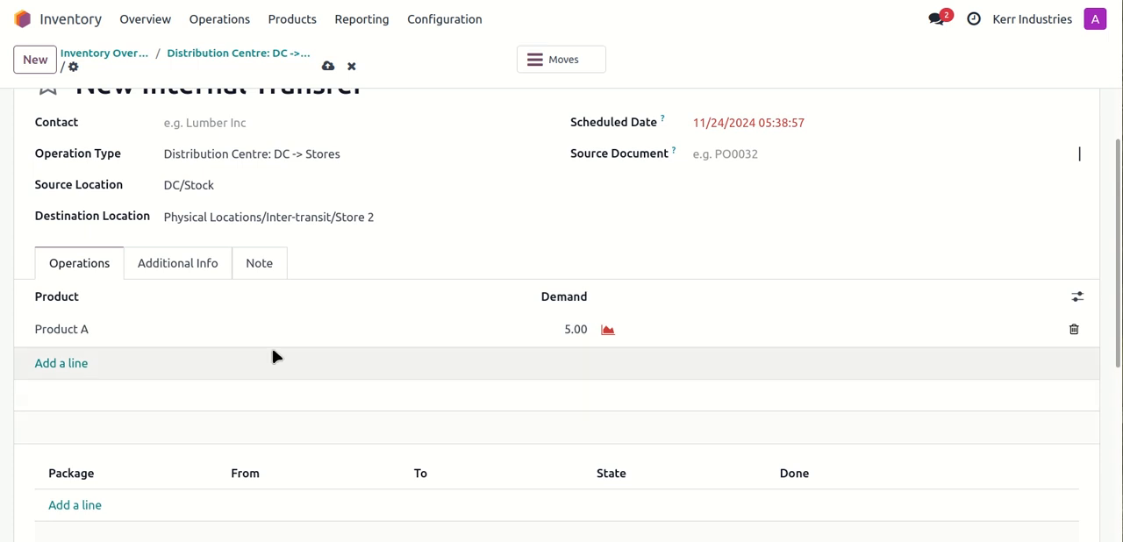
pyautogui.scroll(1, 391, 307)
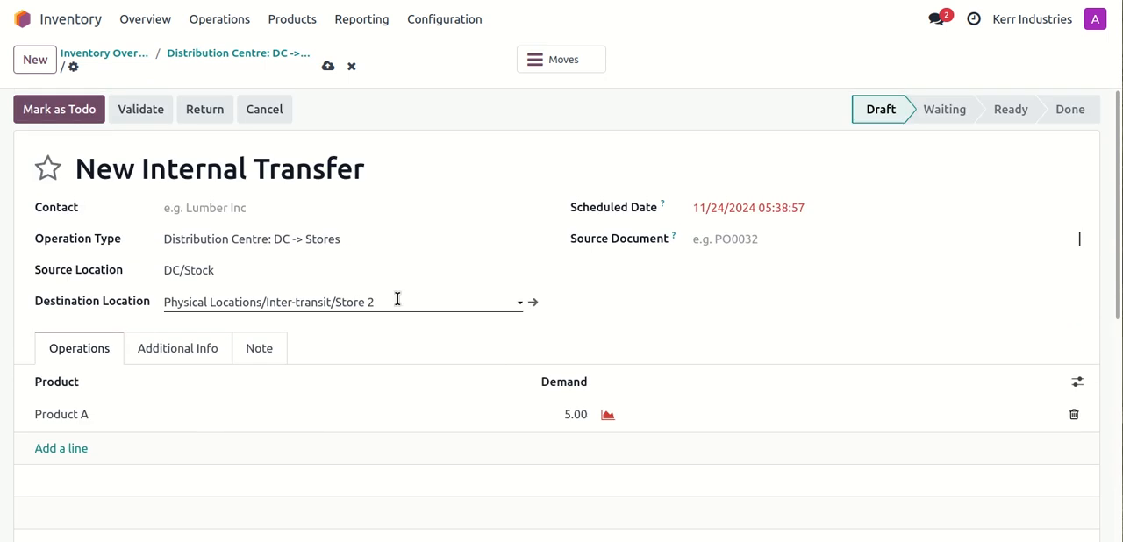
pyautogui.click(50, 117)
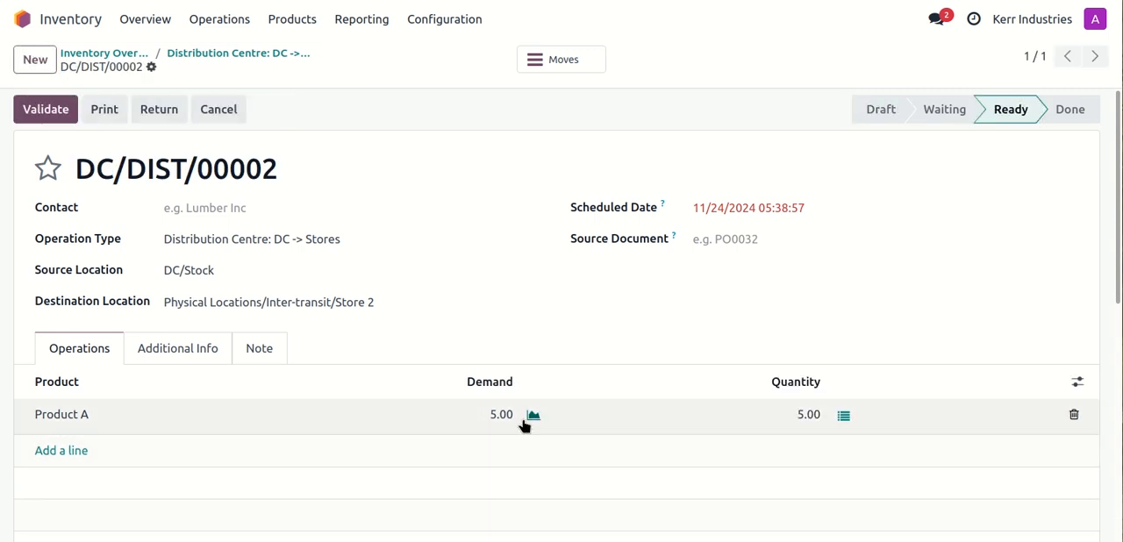
# Step: Examine the detailed stock move of the Product A line, including its destination package, and discard the dialog
pyautogui.scroll(-4, 531, 422)
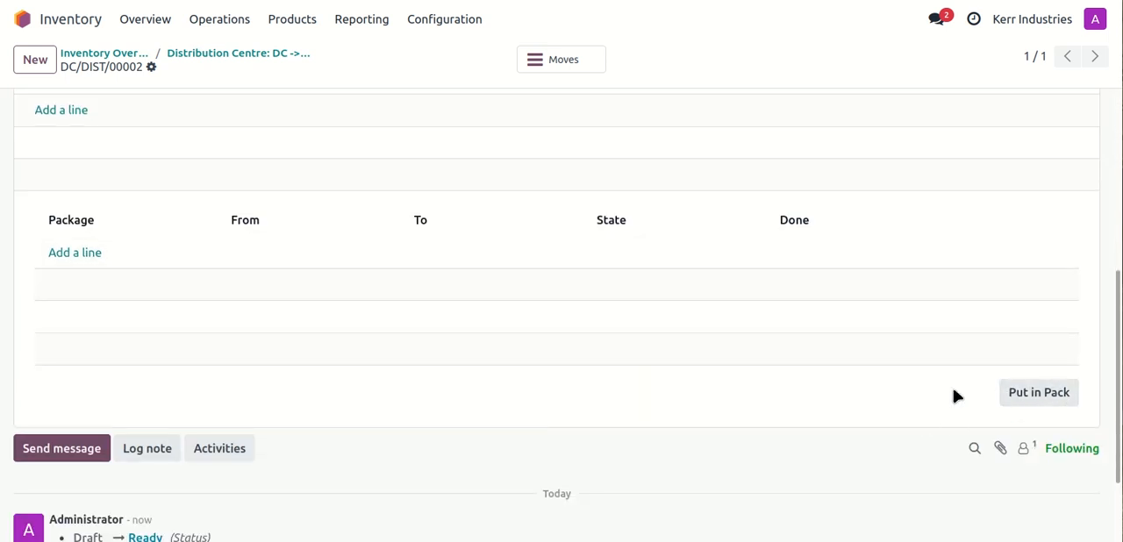
pyautogui.scroll(2, 954, 397)
pyautogui.scroll(-2, 1005, 482)
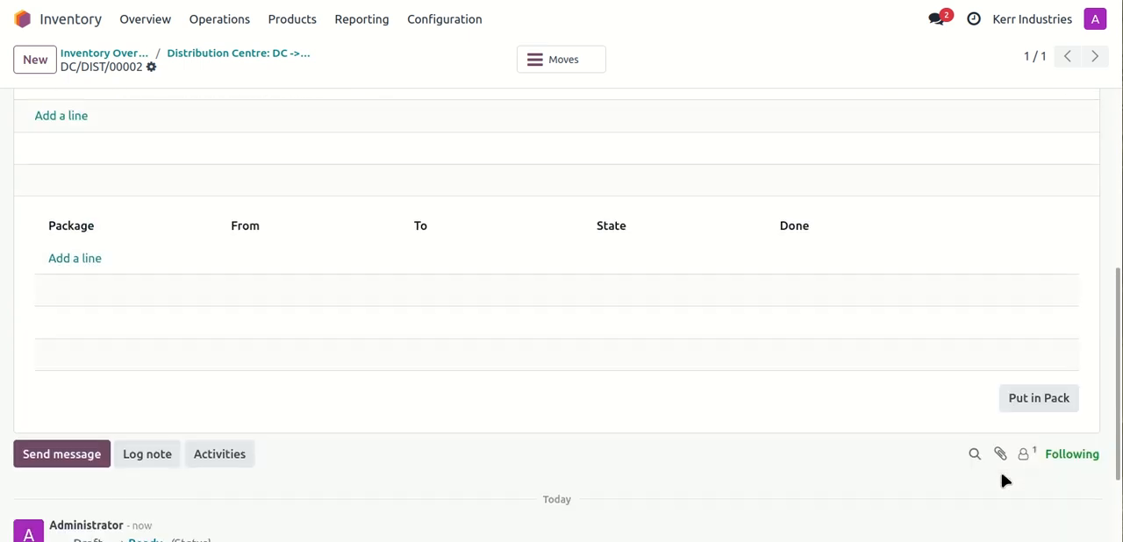
pyautogui.scroll(4, 707, 391)
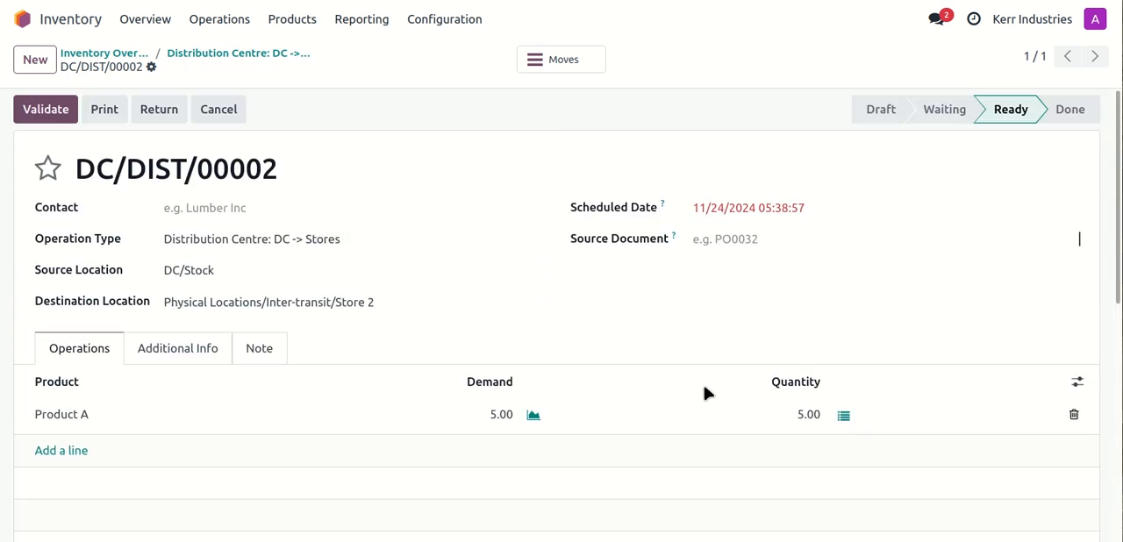
pyautogui.scroll(-1, 707, 391)
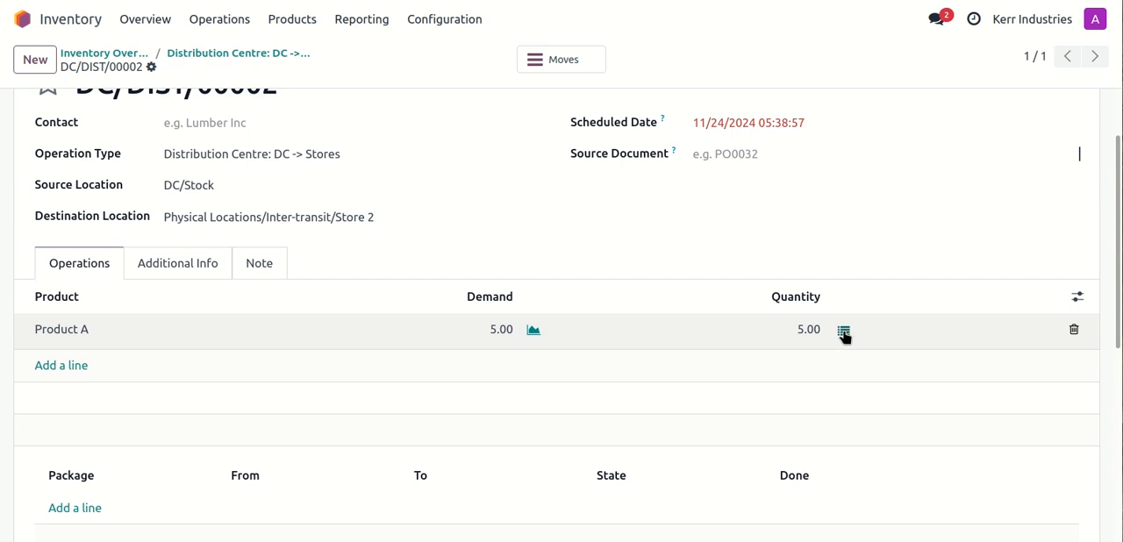
pyautogui.click(842, 332)
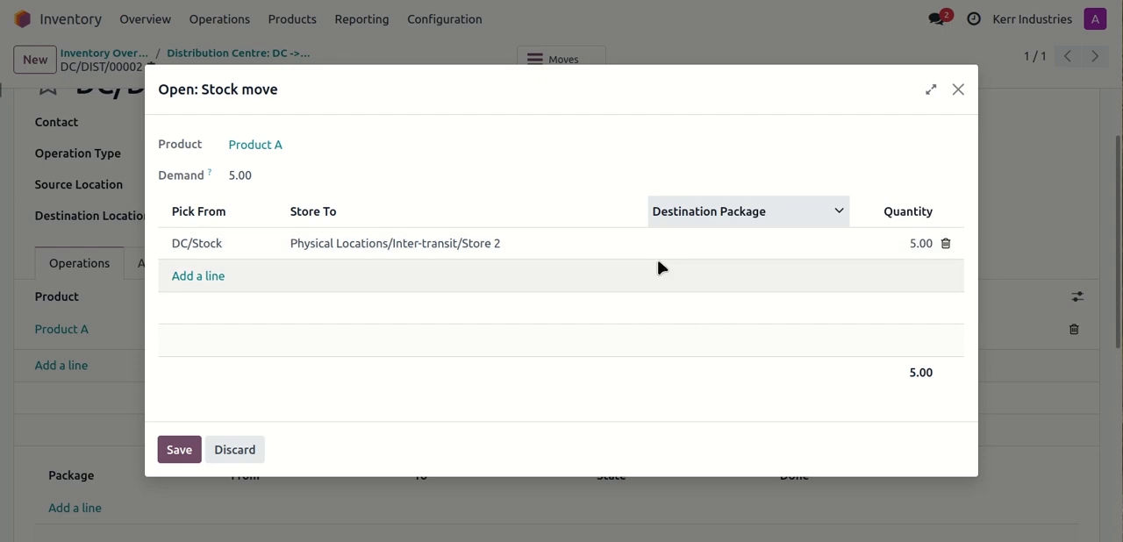
pyautogui.click(235, 450)
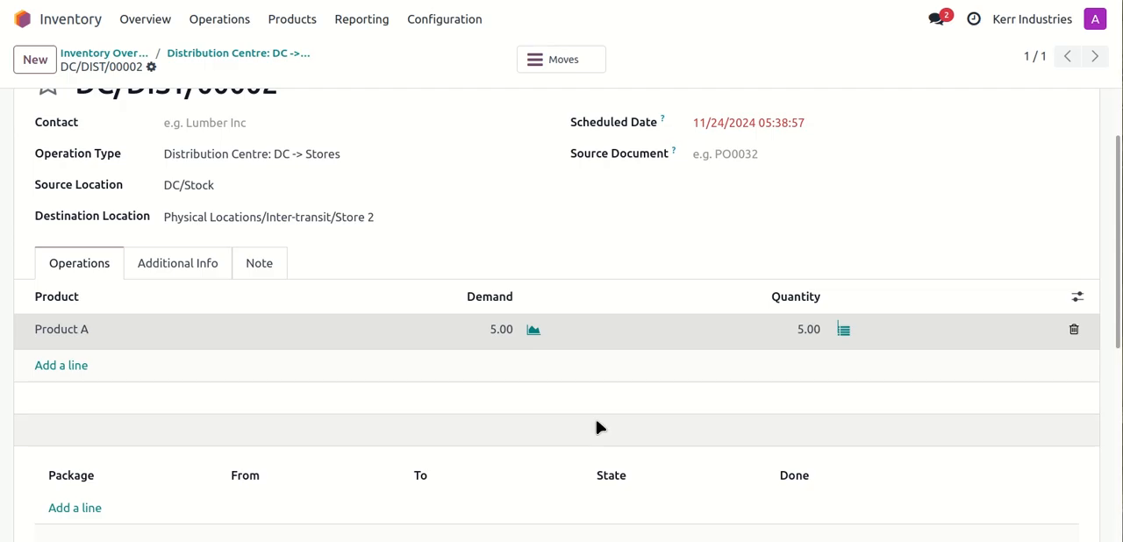
# Step: Put the transfer's reserved Product A units in a pack
pyautogui.scroll(-3, 680, 339)
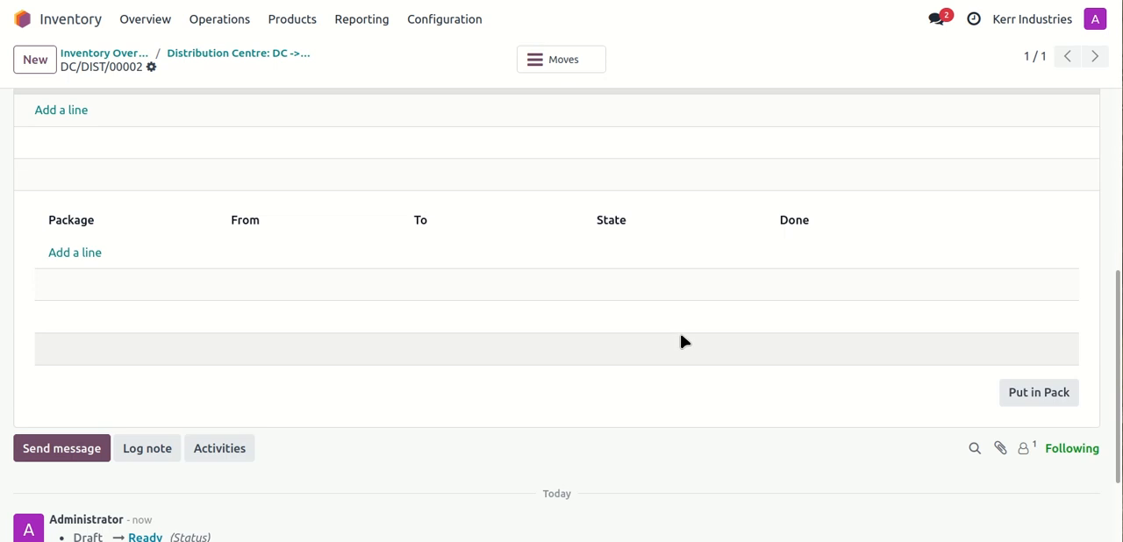
pyautogui.click(1024, 396)
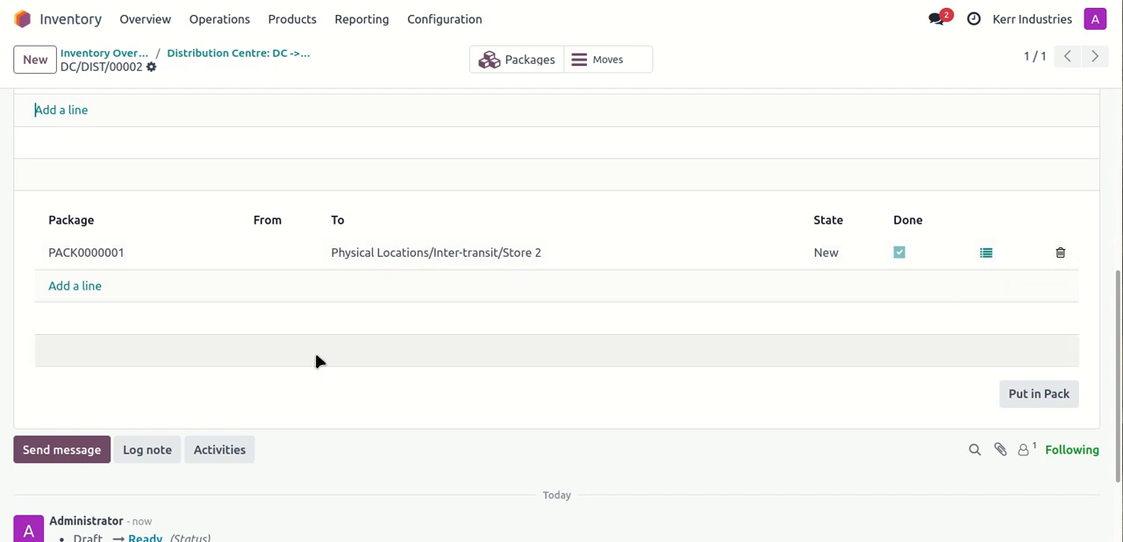
# Step: View the reports and labels that can be printed for the transfer, without printing any
pyautogui.scroll(4, 315, 360)
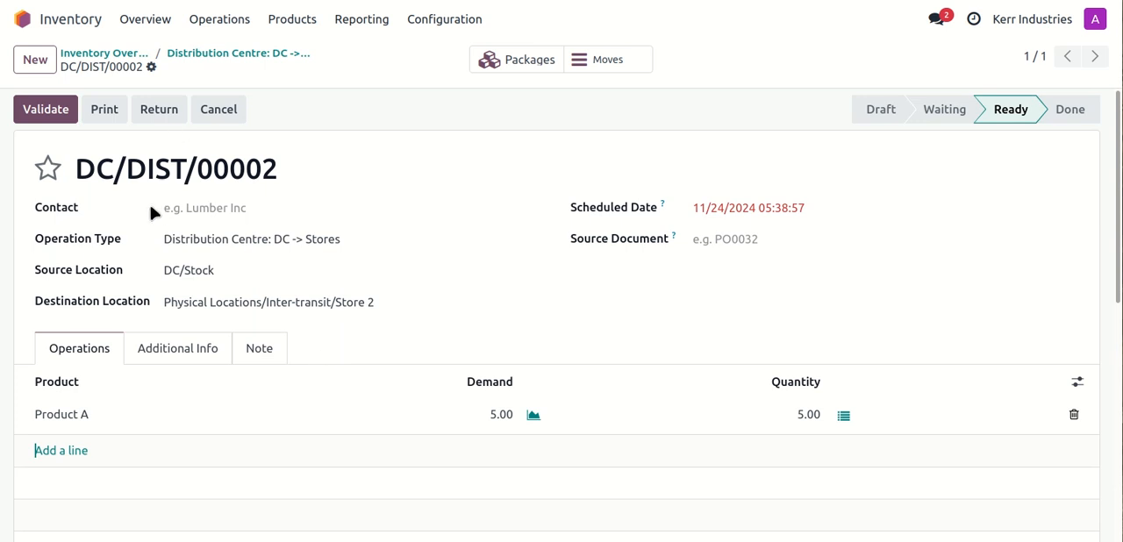
pyautogui.click(151, 71)
pyautogui.moveTo(219, 97)
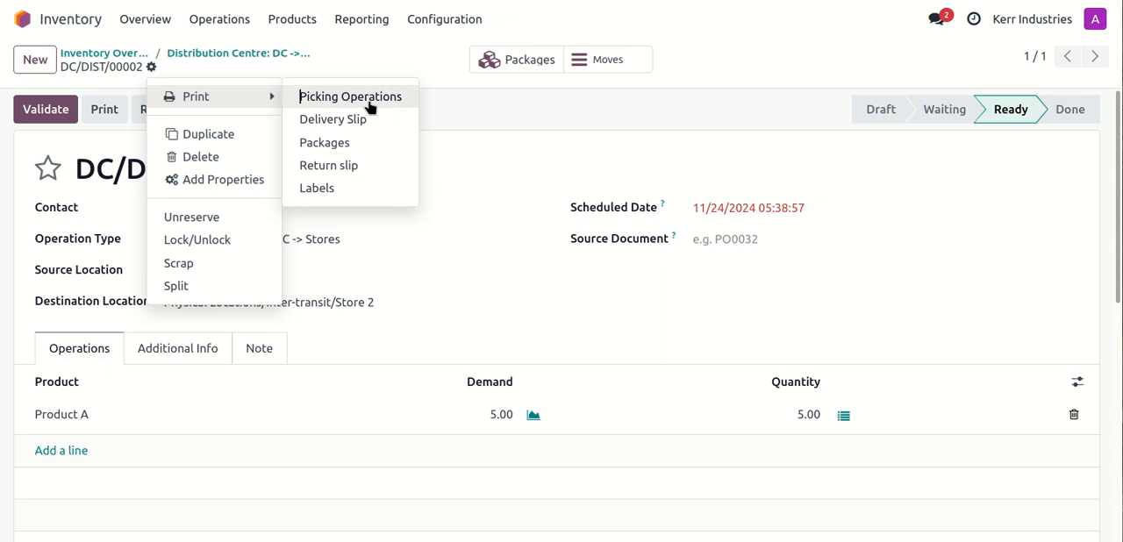
pyautogui.click(369, 38)
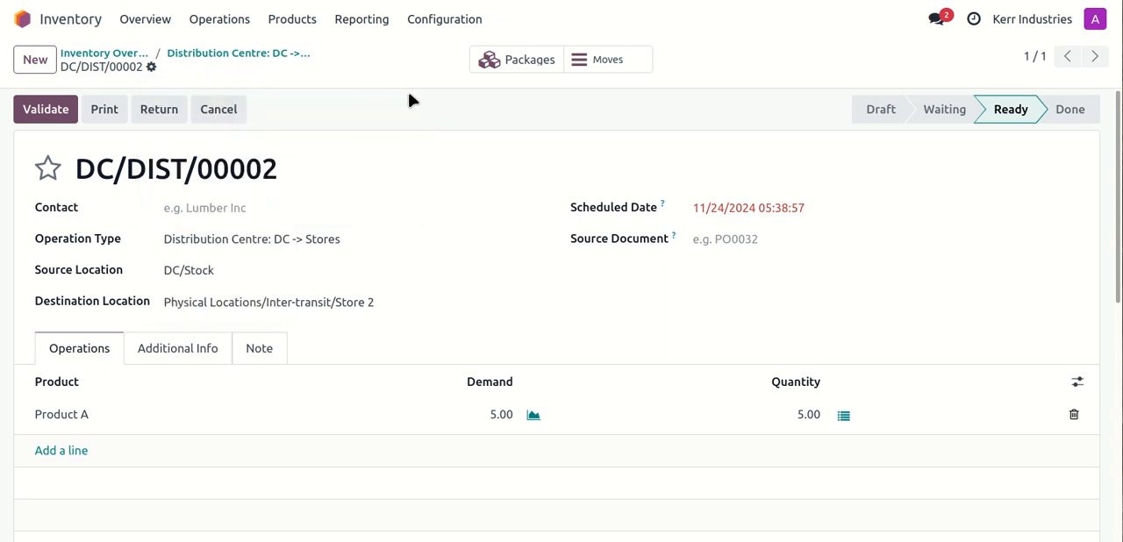
# Step: Inspect the package record PACK0000001 from the transfer and return to the transfer form
pyautogui.click(523, 63)
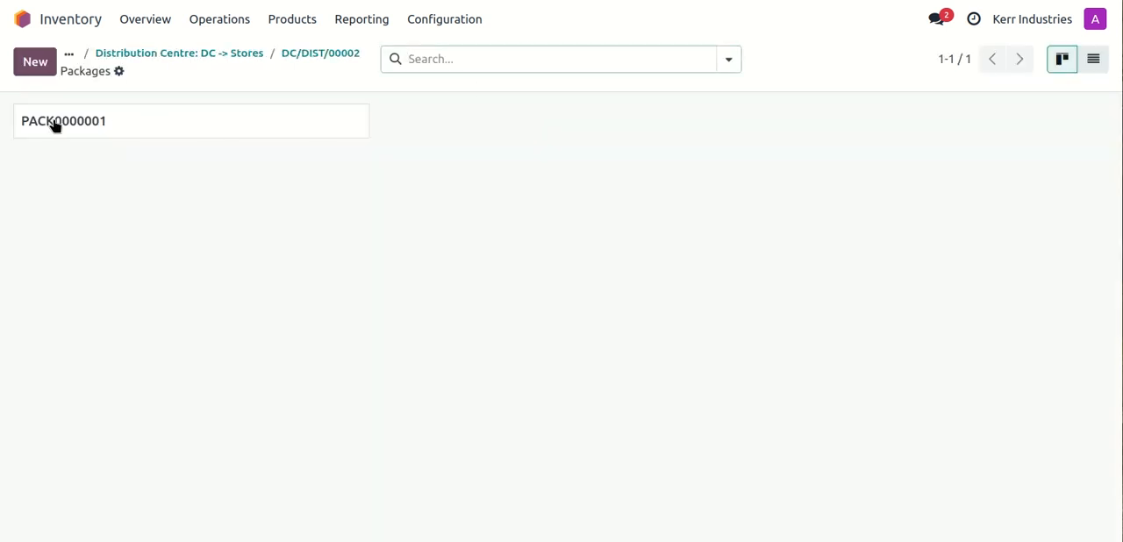
pyautogui.click(136, 130)
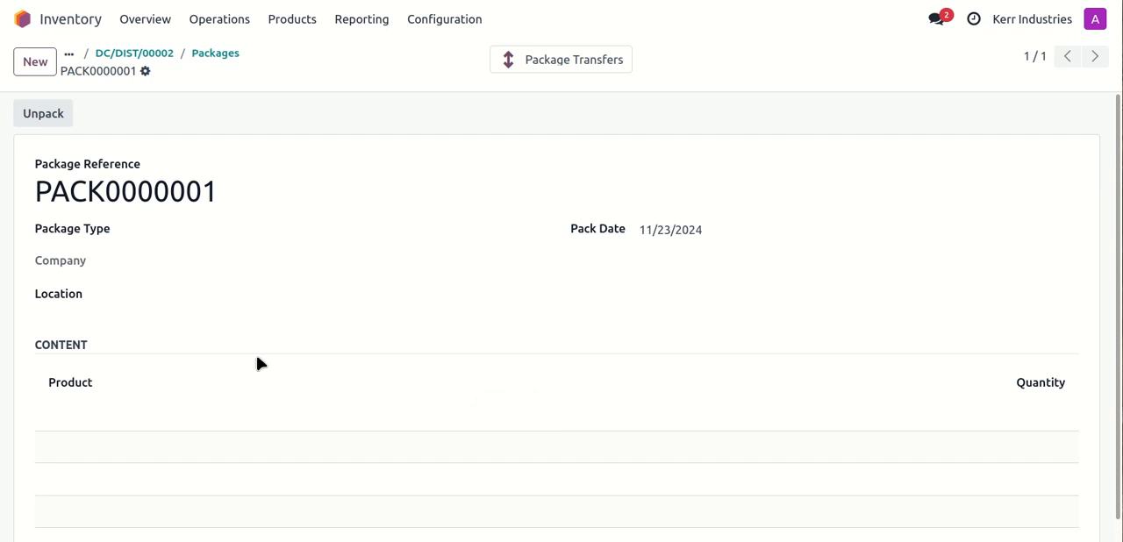
pyautogui.click(158, 56)
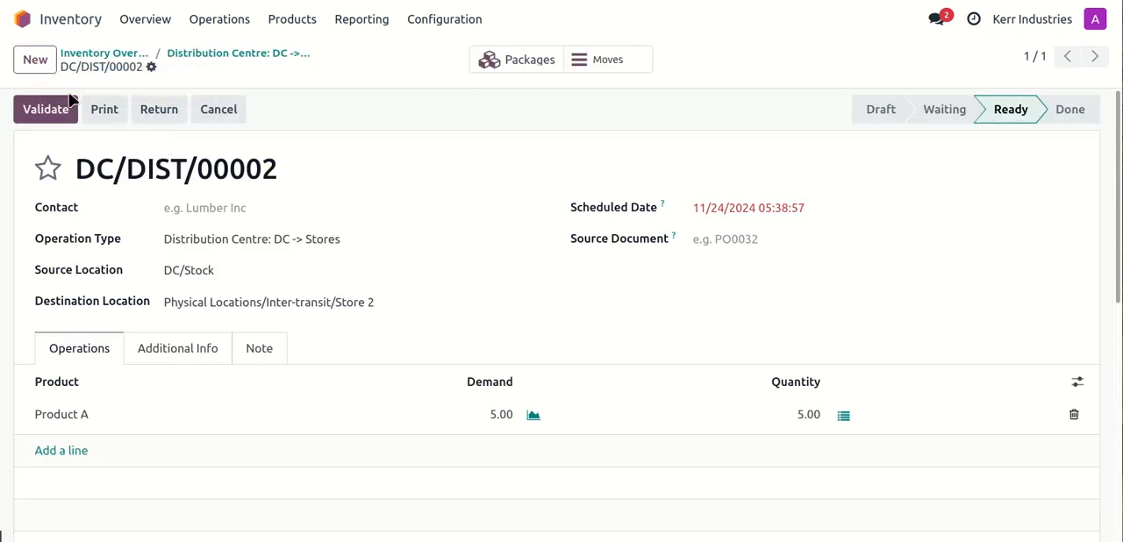
# Step: Validate the packed transfer from DC/Stock to Store 2's inter-transit location
pyautogui.scroll(-3, 361, 243)
pyautogui.scroll(3, 361, 243)
pyautogui.scroll(-4, 363, 246)
pyautogui.scroll(4, 363, 251)
pyautogui.click(44, 114)
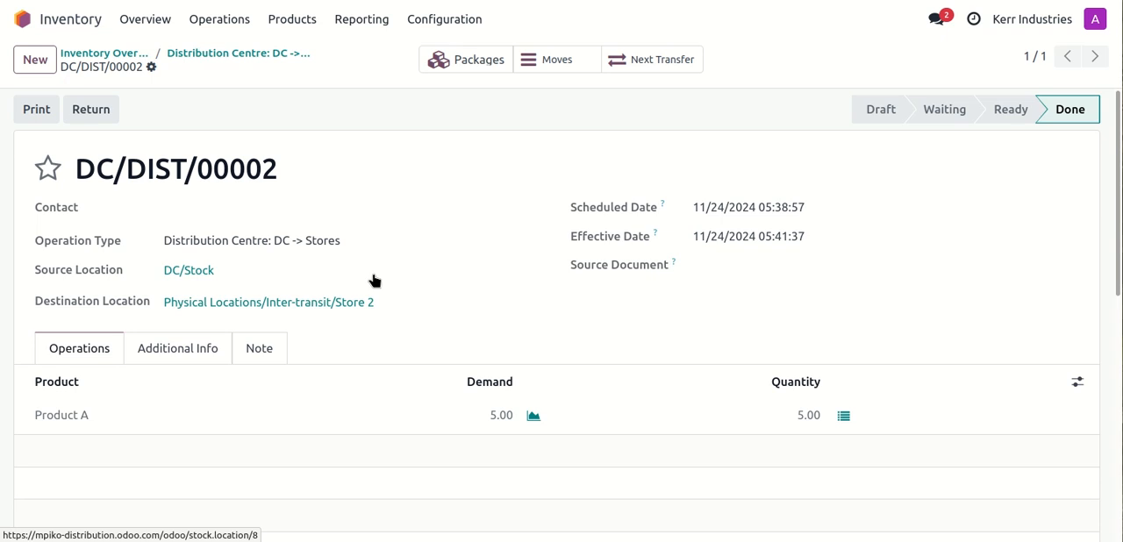
# Step: Check the location and content of package PACK0000001 on the validated transfer and return to the transfer form
pyautogui.scroll(-2, 375, 279)
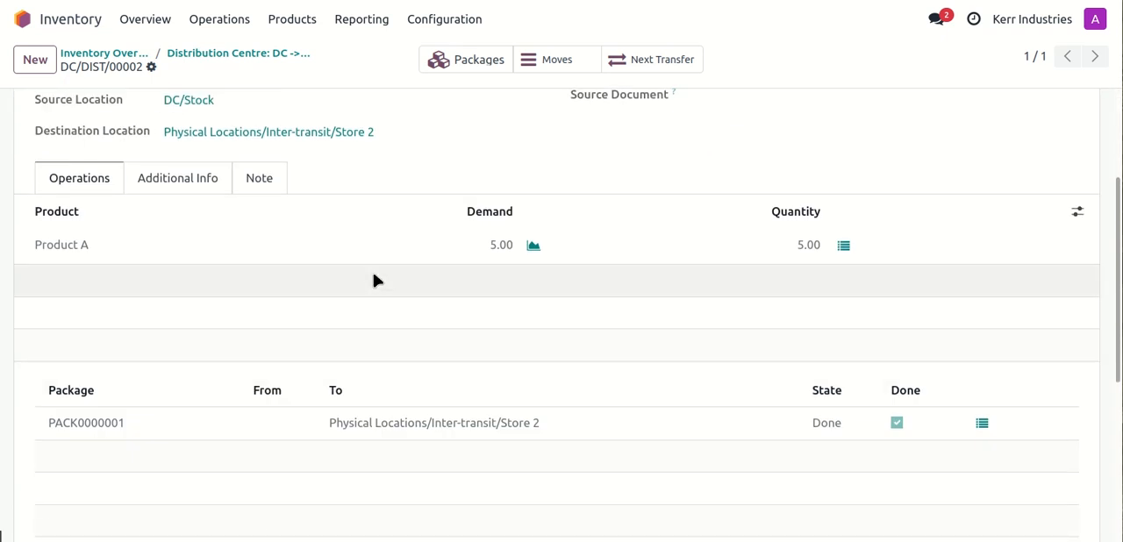
pyautogui.scroll(2, 375, 279)
pyautogui.click(464, 67)
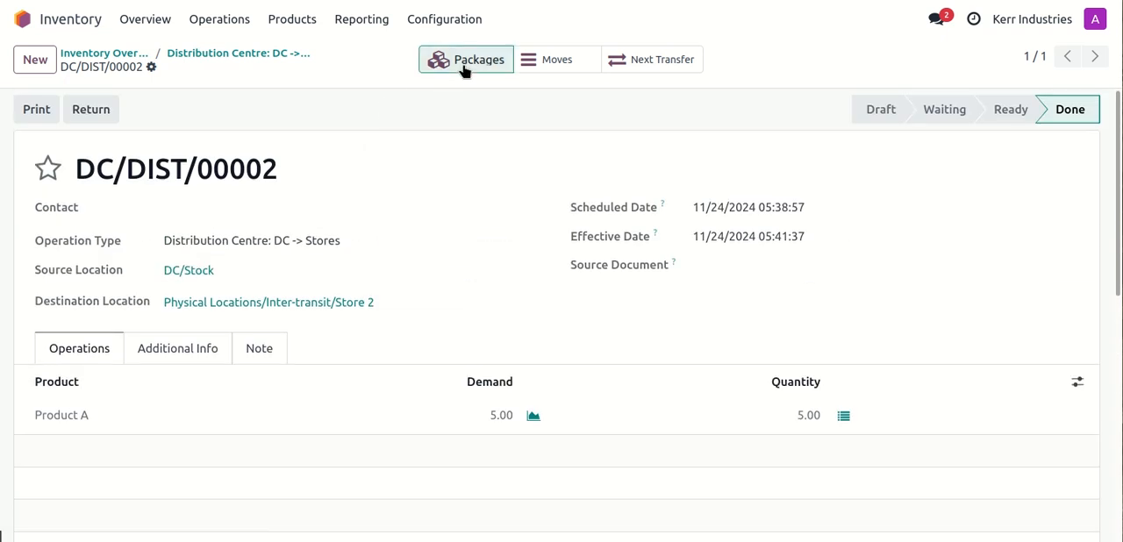
pyautogui.click(149, 127)
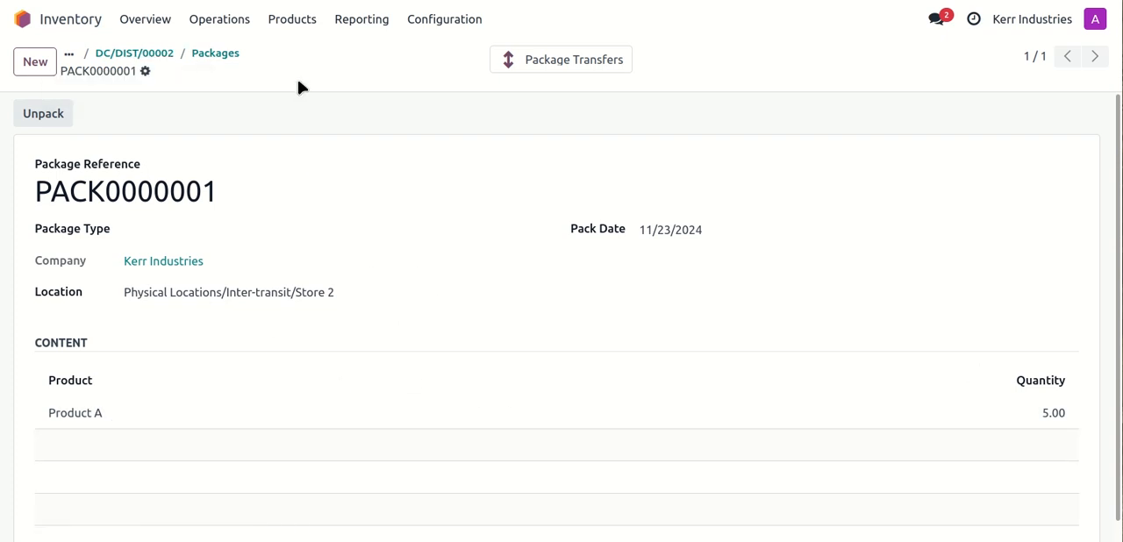
pyautogui.click(150, 54)
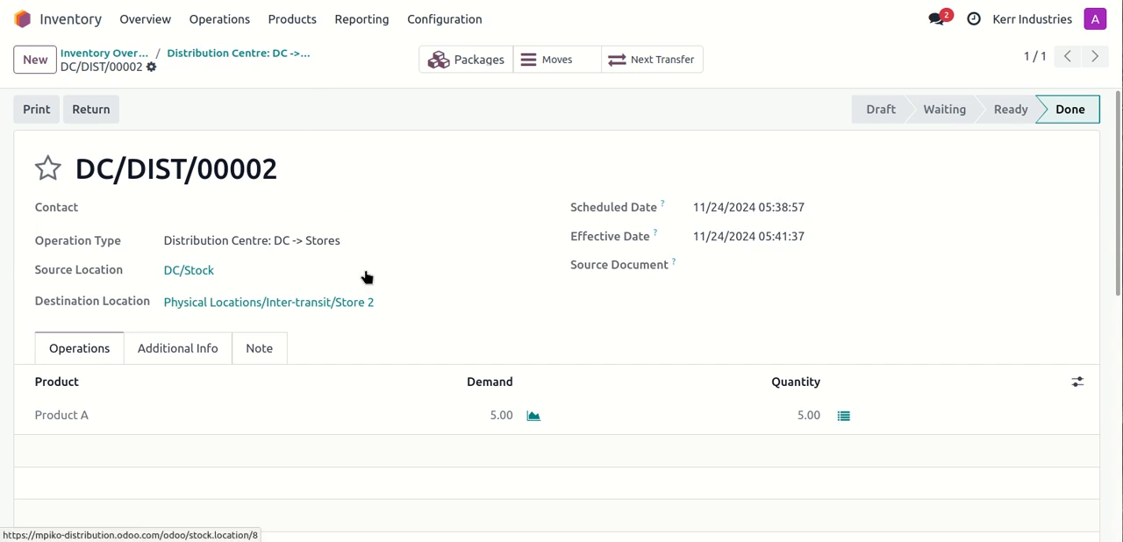
# Step: Review the validated transfer's package line and go back to the Inventory Overview
pyautogui.scroll(-3, 367, 279)
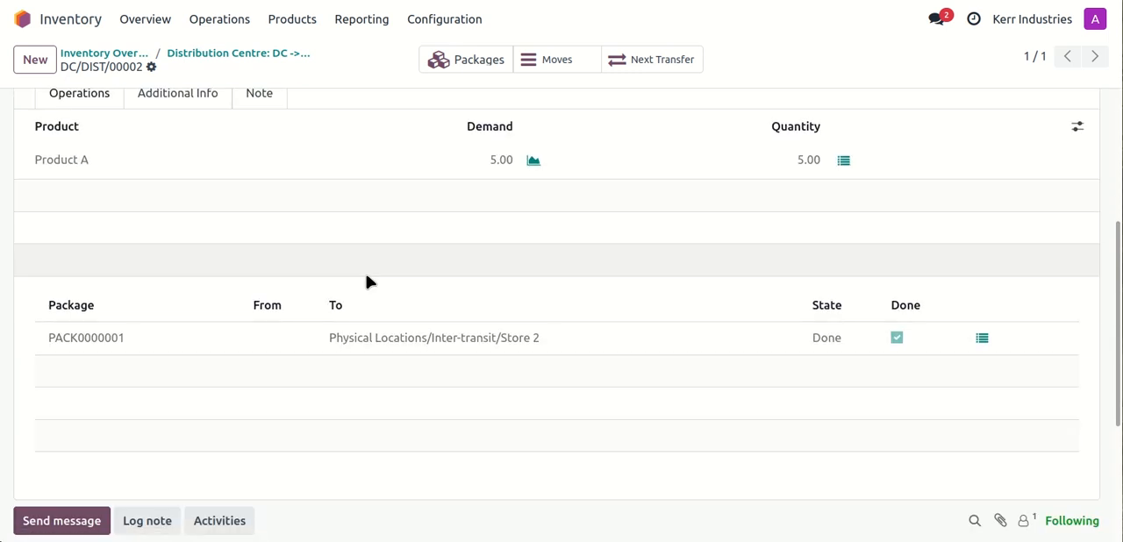
pyautogui.scroll(3, 367, 281)
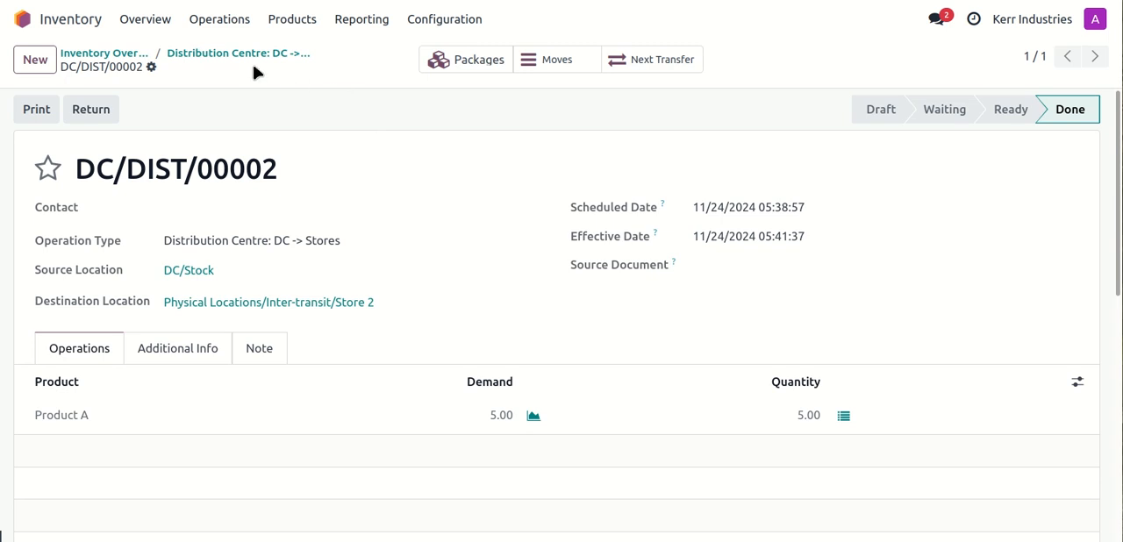
pyautogui.click(118, 53)
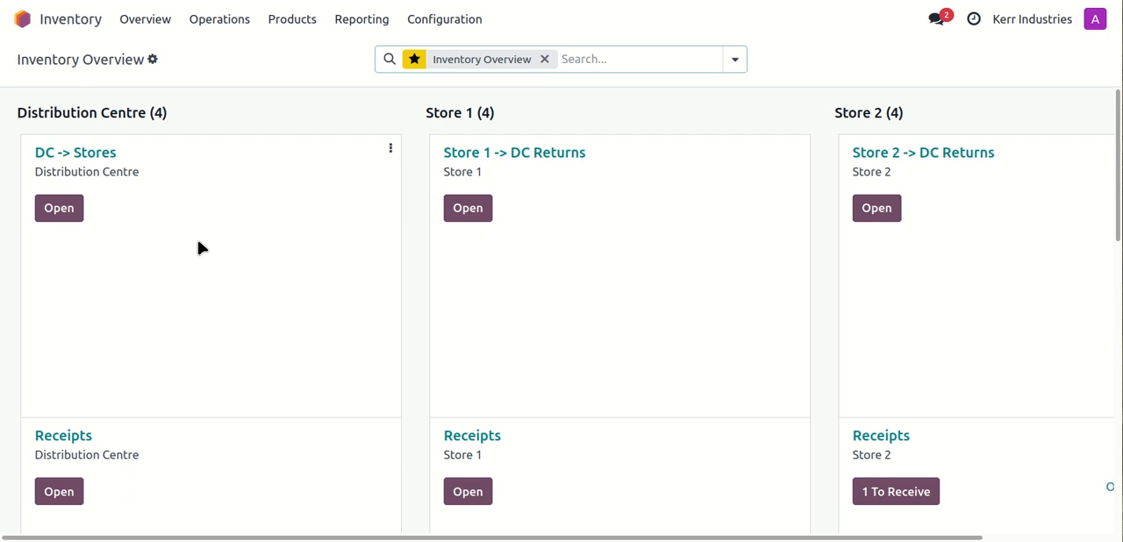
# Step: Open the ready Store 2 receipt whose source document is DC/DIST/00002
pyautogui.scroll(-2, 199, 241)
pyautogui.scroll(2, 198, 240)
pyautogui.scroll(-1, 198, 240)
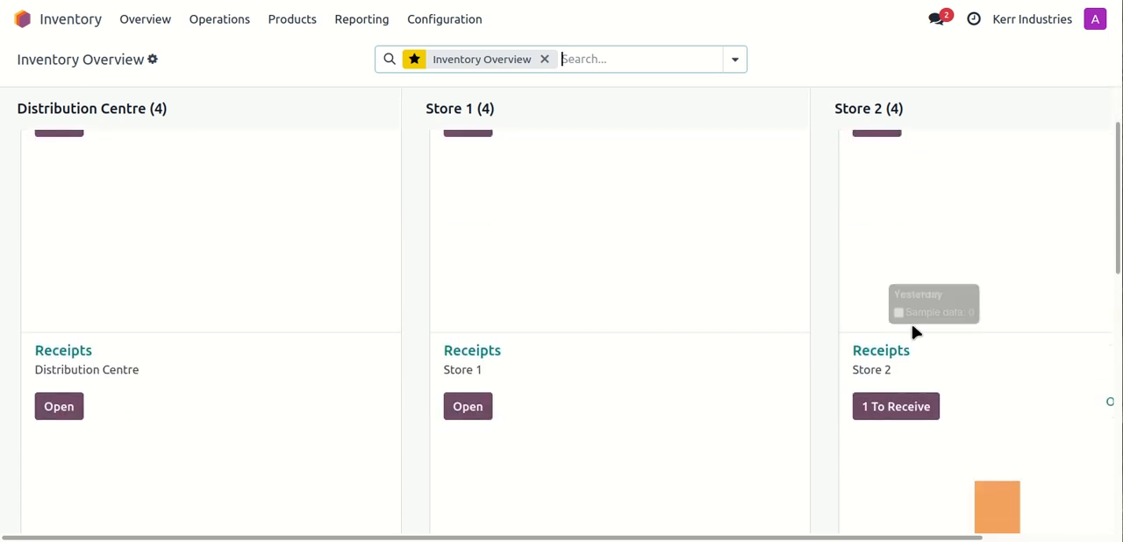
pyautogui.moveTo(745, 537); pyautogui.dragTo(875, 537)
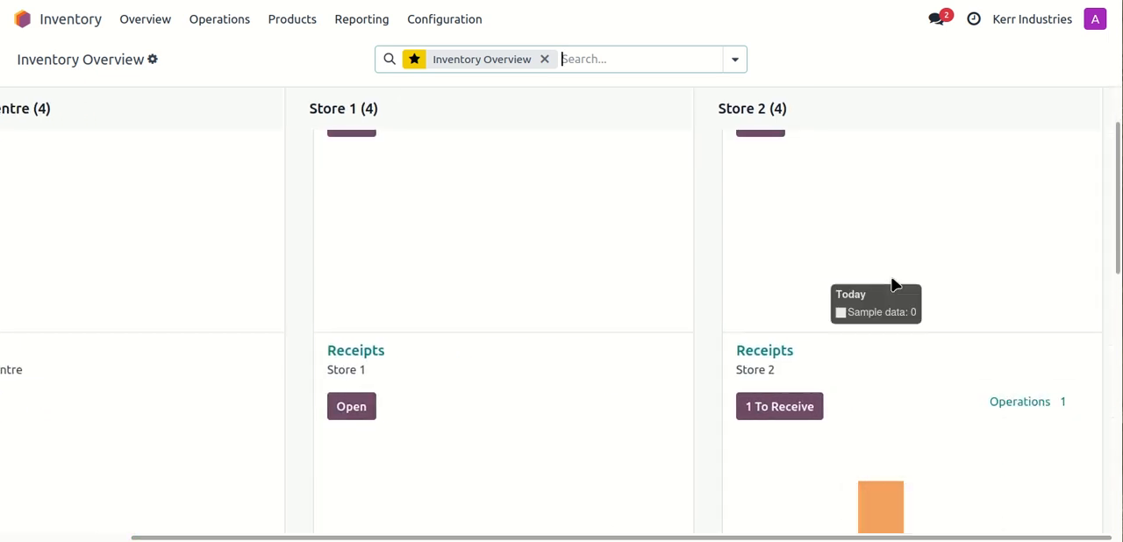
pyautogui.scroll(-3, 893, 284)
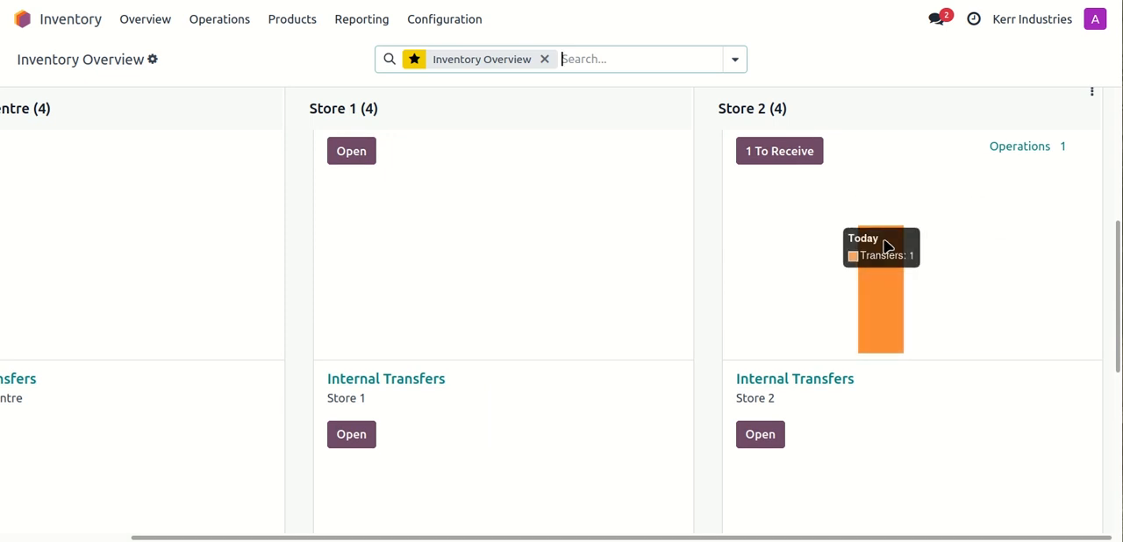
pyautogui.click(774, 151)
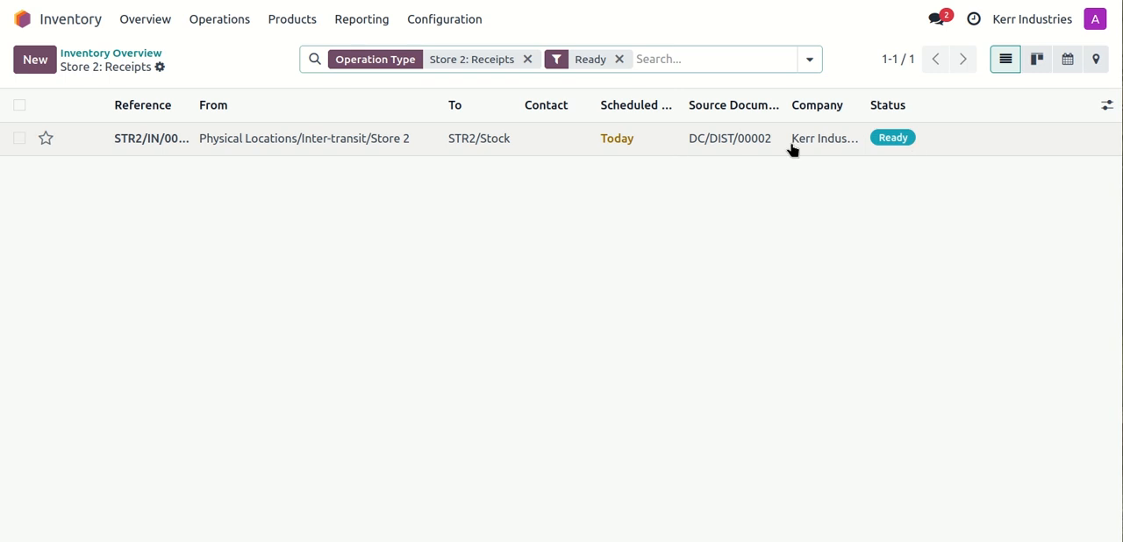
pyautogui.click(306, 140)
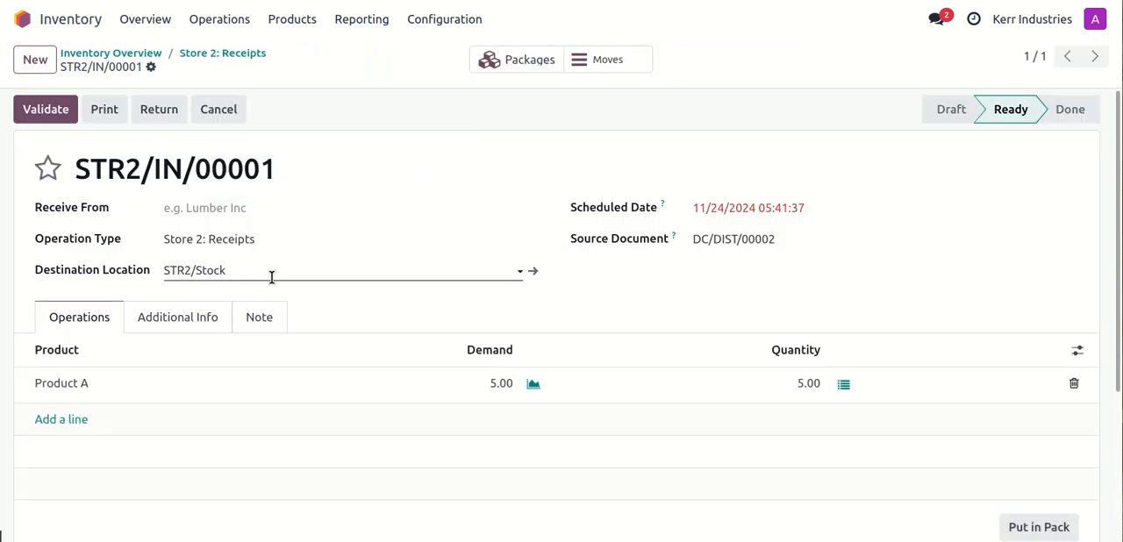
# Step: Review the receipt's lines, check the location and content of package PACK0000001, and return to the receipt form
pyautogui.scroll(-1, 346, 289)
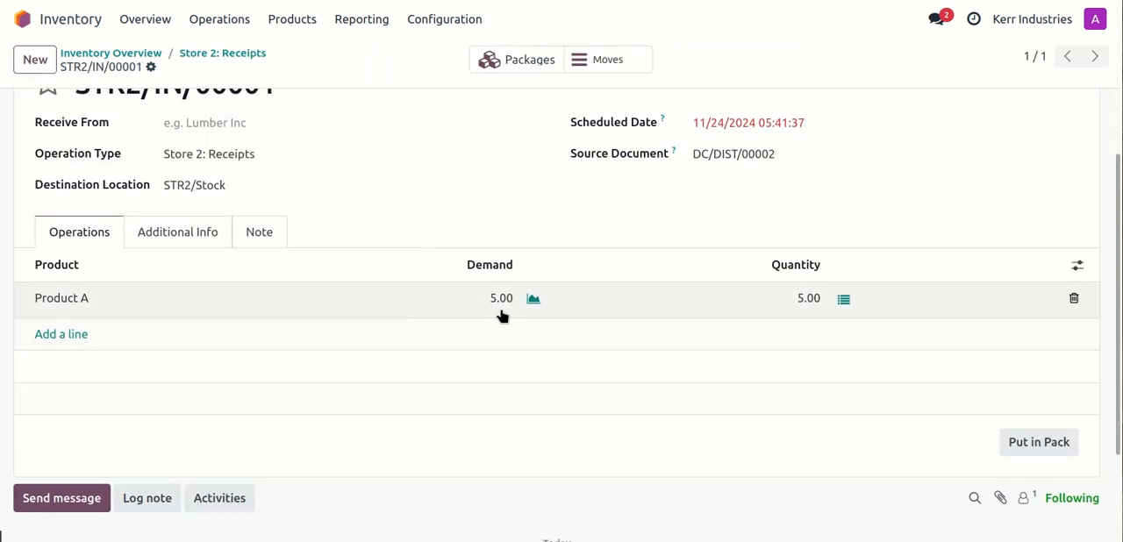
pyautogui.scroll(-2, 500, 316)
pyautogui.scroll(3, 501, 316)
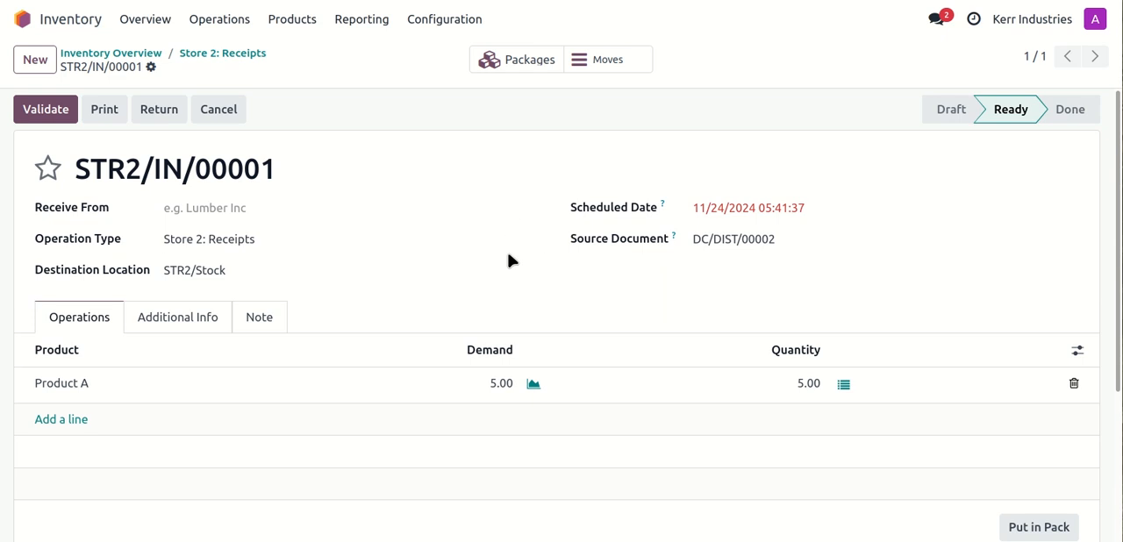
pyautogui.click(511, 62)
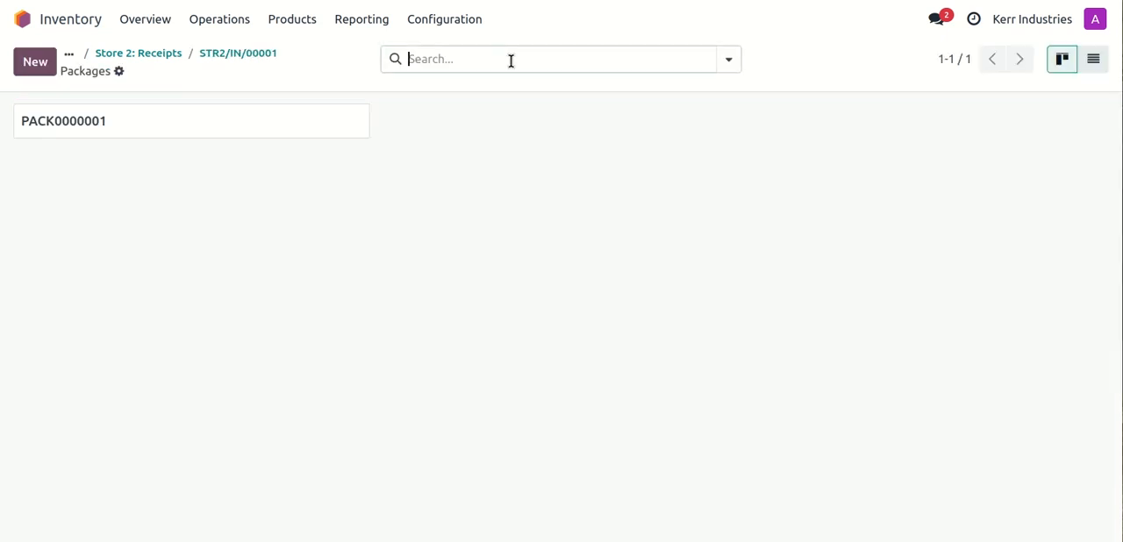
pyautogui.click(171, 130)
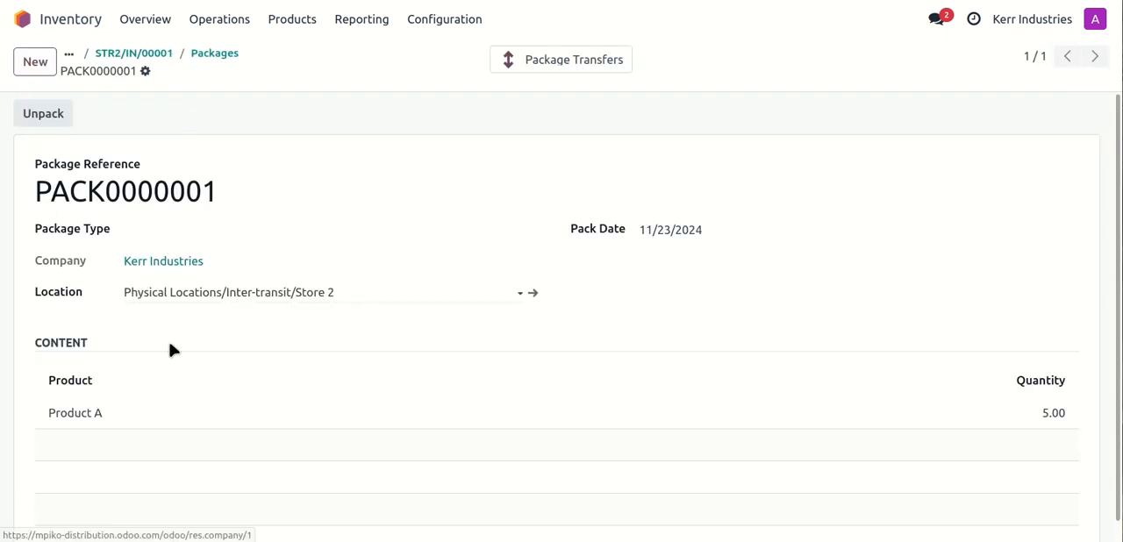
pyautogui.click(158, 52)
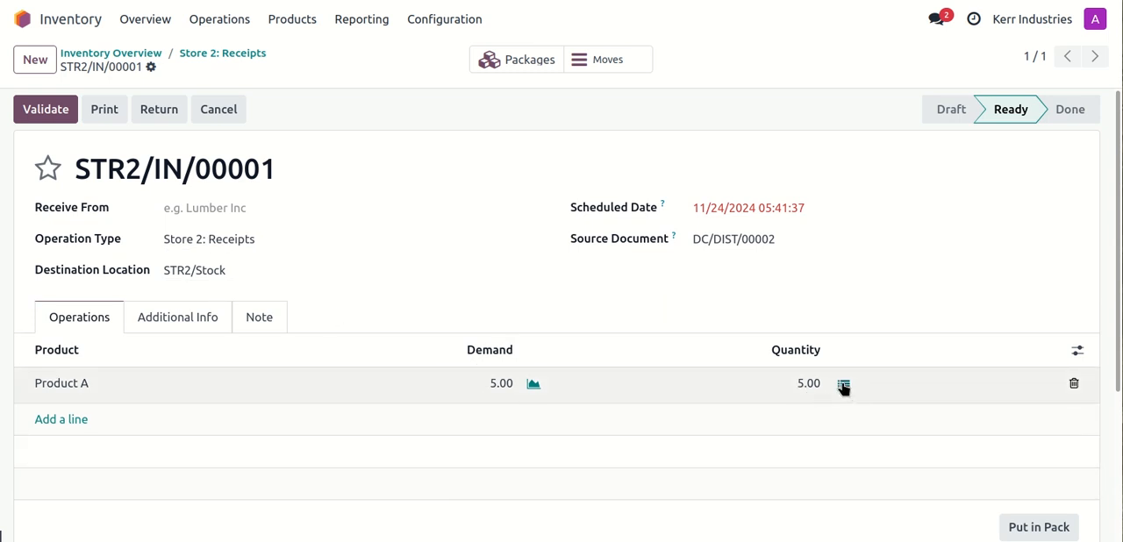
# Step: Check the storage location and destination package of the Product A line without changing them, and validate the Store 2 receipt
pyautogui.click(843, 385)
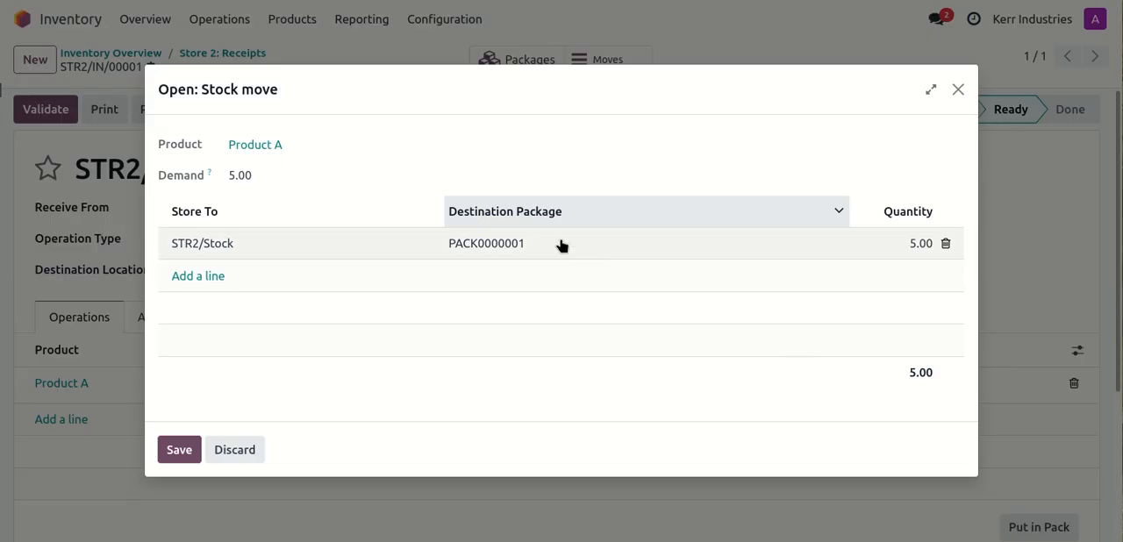
pyautogui.click(244, 246)
pyautogui.click(248, 244)
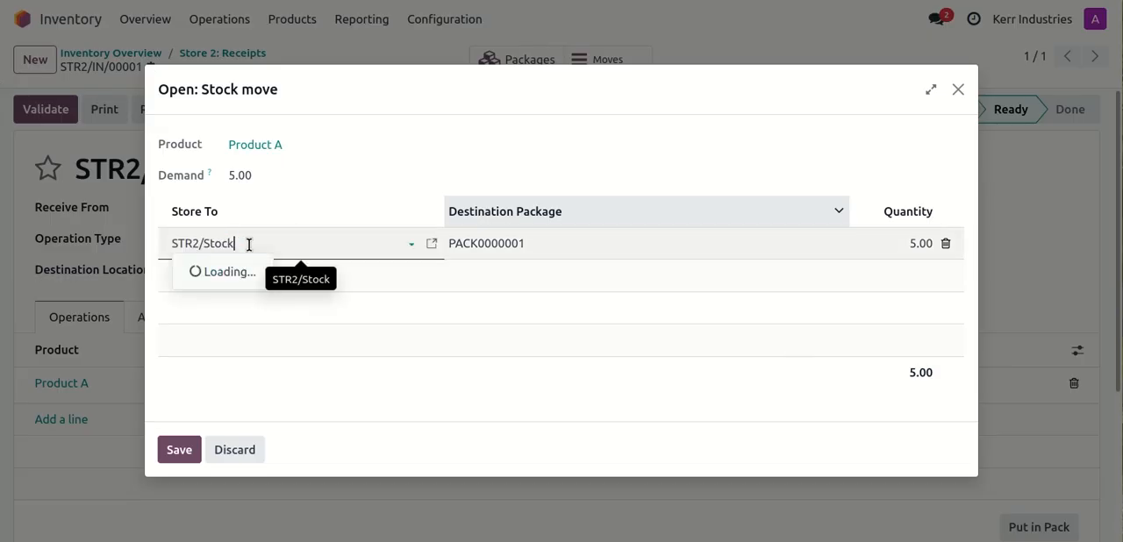
pyautogui.click(323, 196)
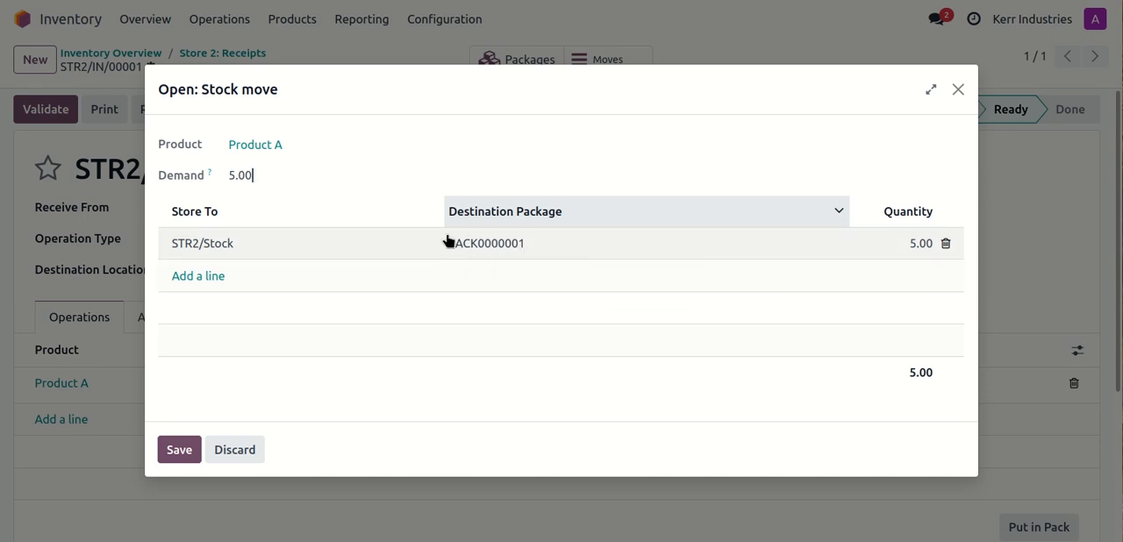
pyautogui.click(234, 450)
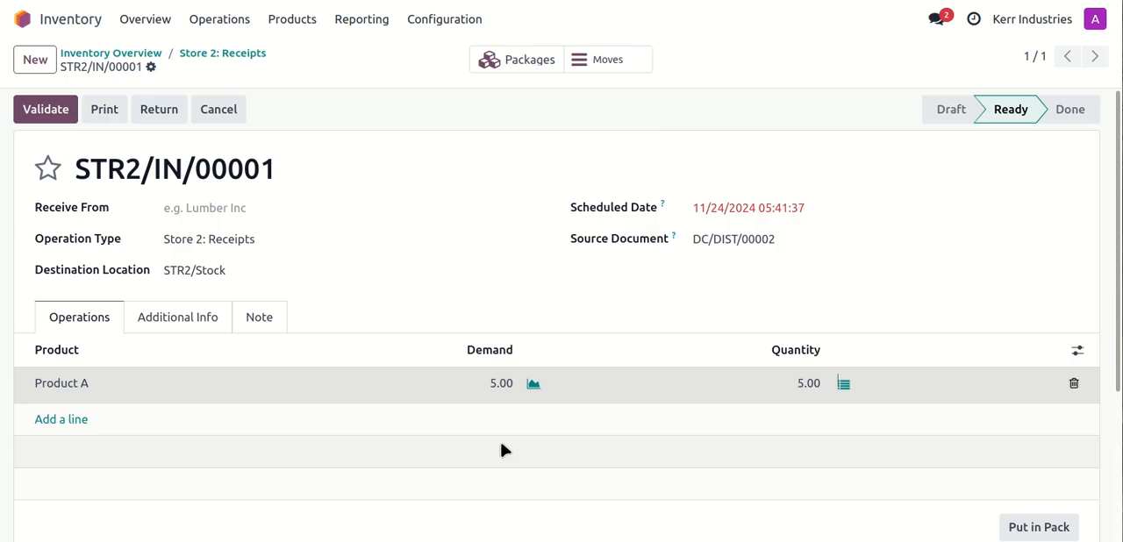
pyautogui.click(42, 116)
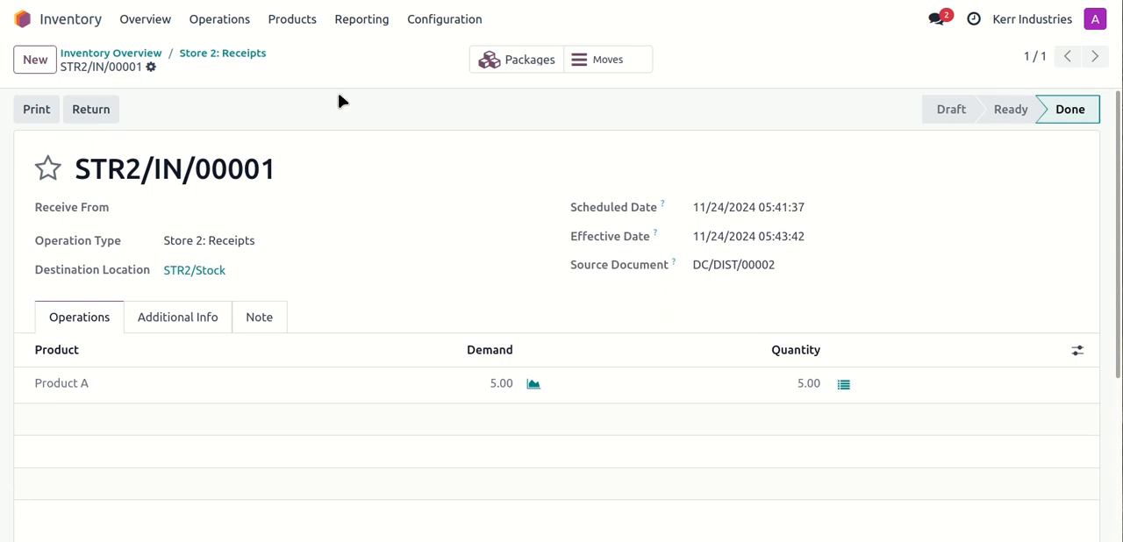
# Step: Check Product A's on-hand quantities and packages by location and return to the product form
pyautogui.click(301, 21)
pyautogui.click(305, 55)
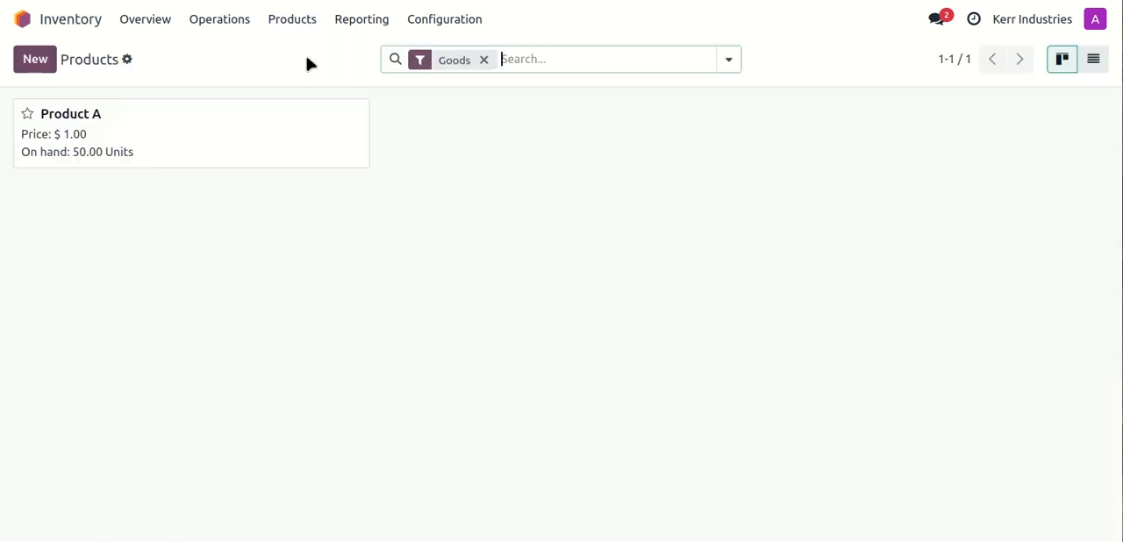
pyautogui.click(130, 122)
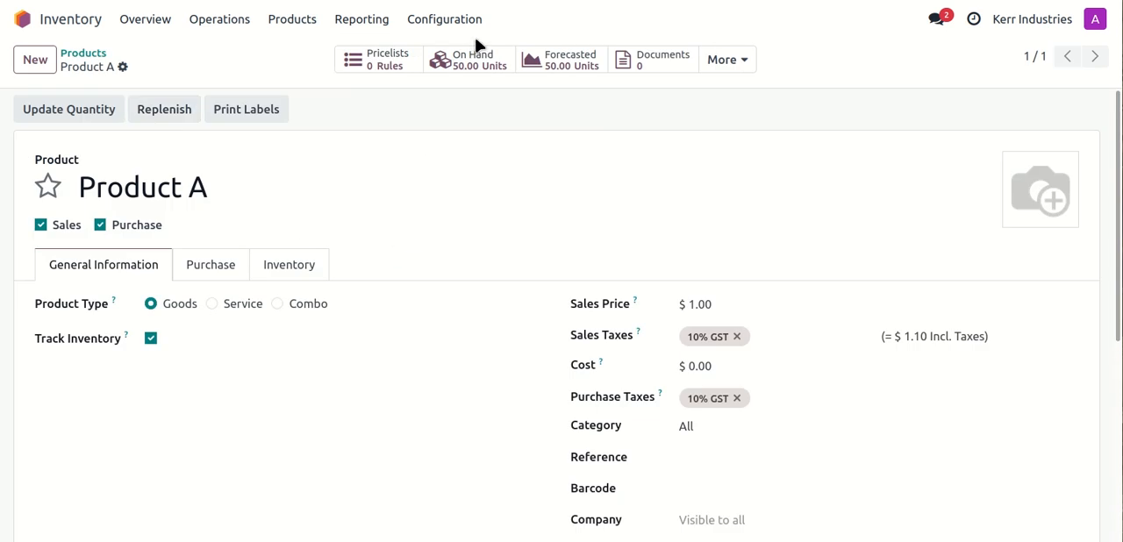
pyautogui.click(447, 63)
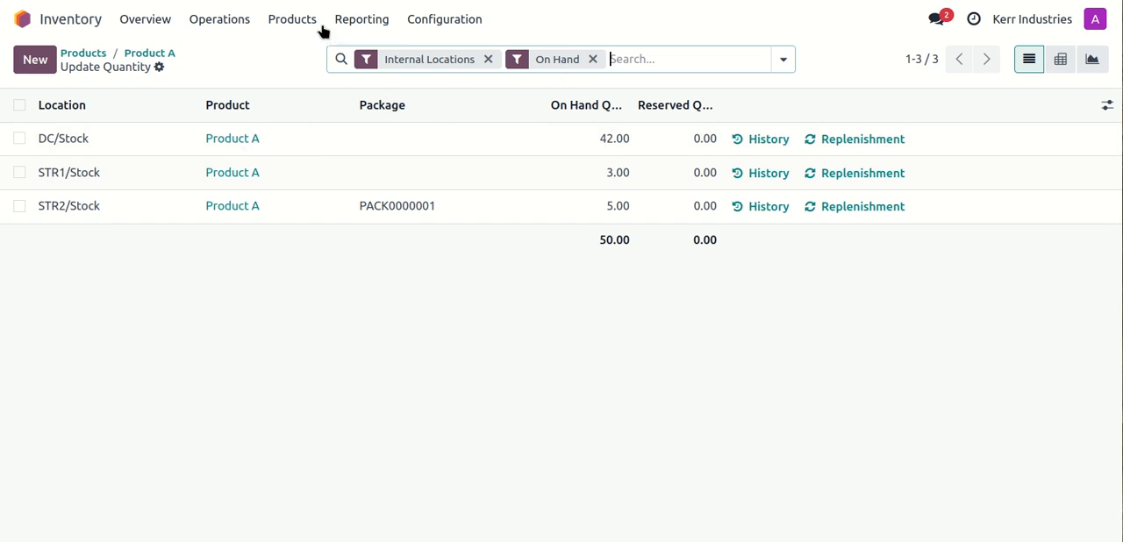
pyautogui.click(152, 55)
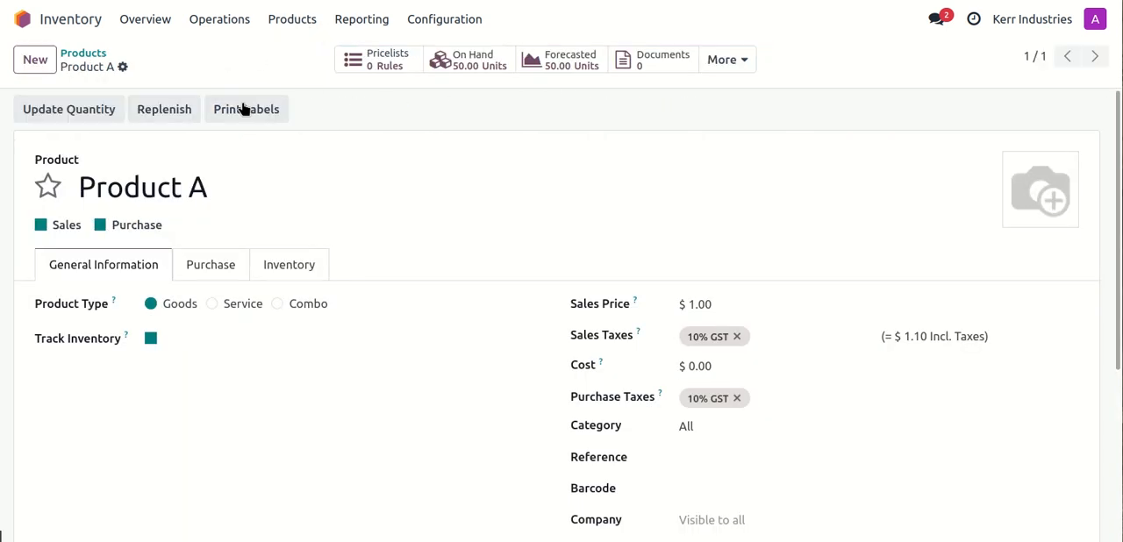
# Step: Compare Product A's forecasted report across the store warehouses, including Store 2, and switch it back to Distribution Centre
pyautogui.click(565, 68)
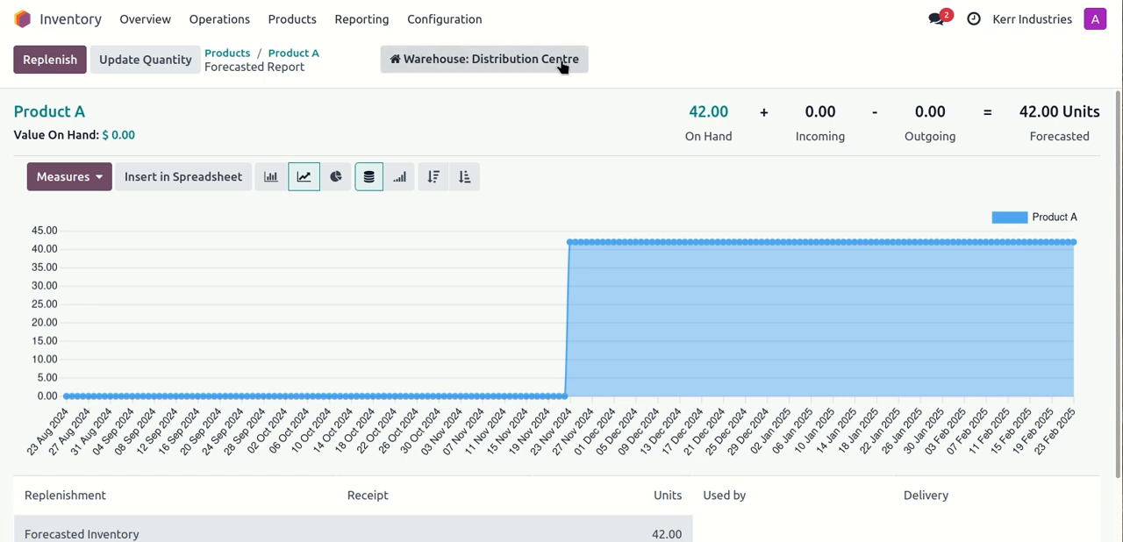
pyautogui.click(494, 62)
pyautogui.click(457, 140)
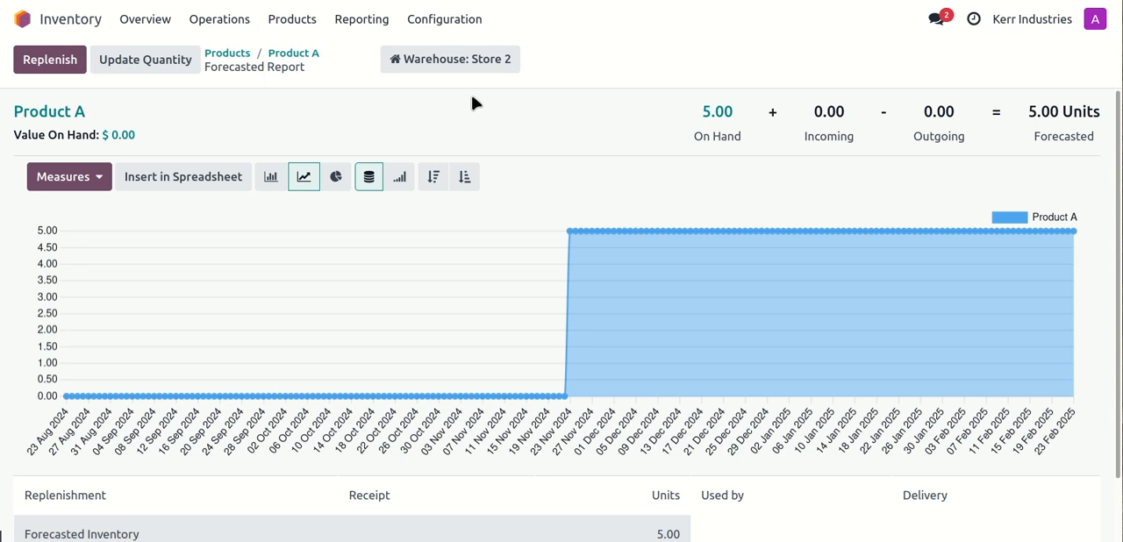
pyautogui.click(458, 61)
pyautogui.click(439, 119)
pyautogui.click(487, 58)
pyautogui.click(458, 97)
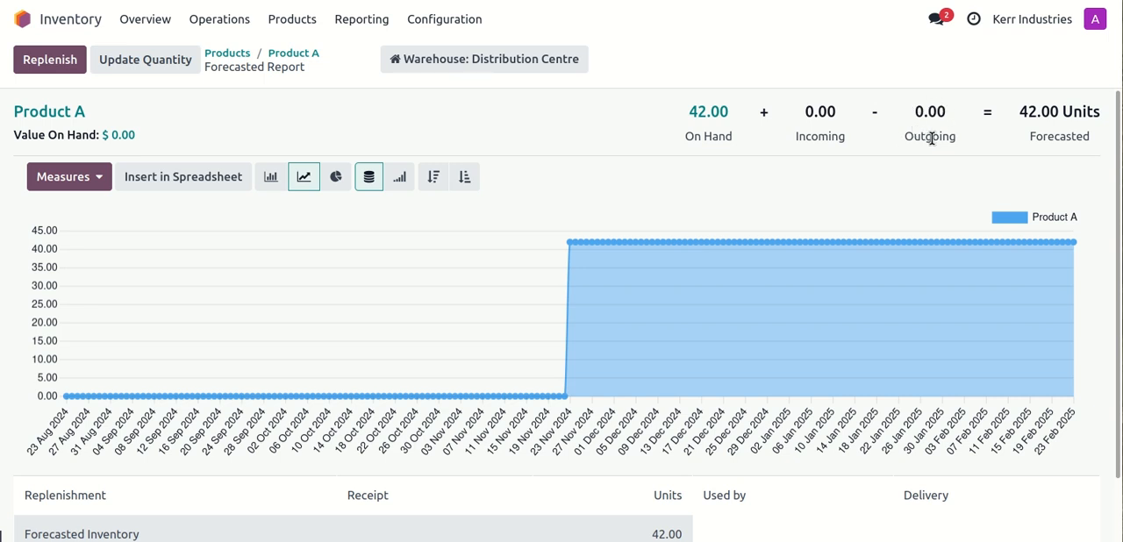
# Step: Examine the forecasted units and replenishment lines of Product A for Distribution Centre and return to the product form
pyautogui.moveTo(1017, 112); pyautogui.dragTo(1093, 111)
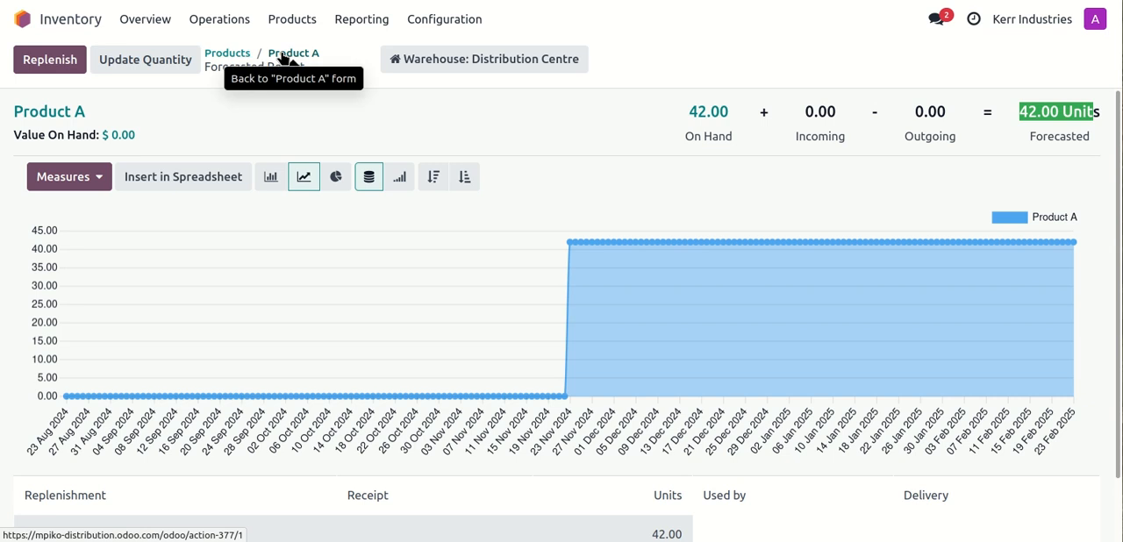
pyautogui.scroll(-2, 399, 236)
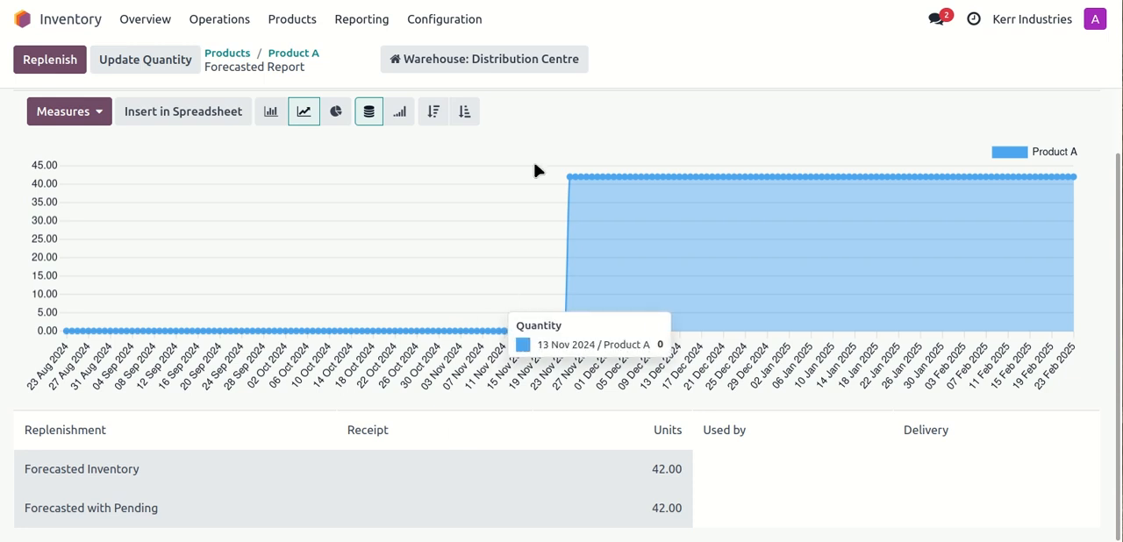
pyautogui.click(309, 61)
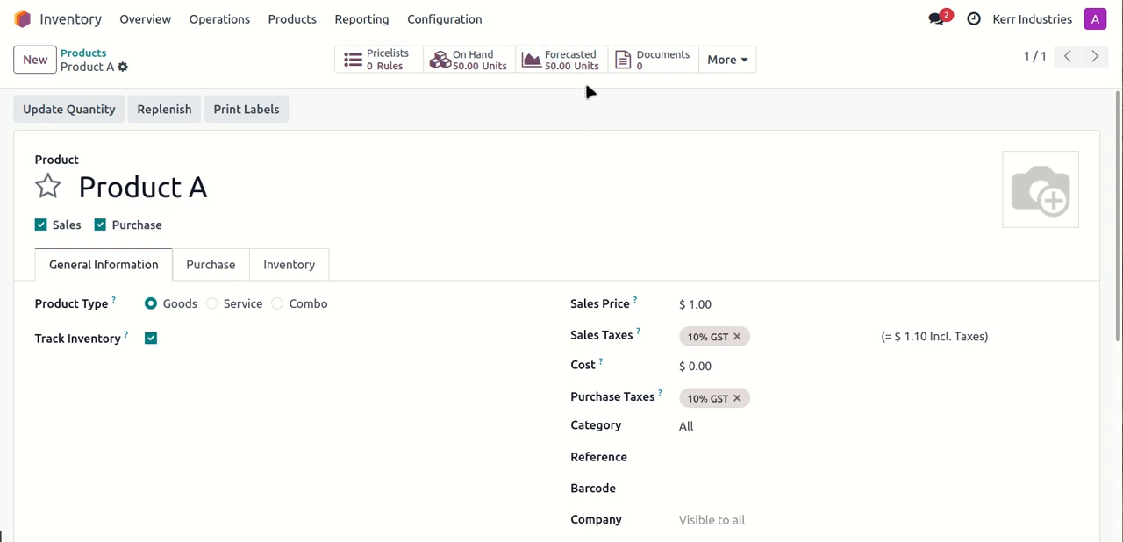
# Step: Open package PACK0000001 from the package list, check its location, and unpack it
pyautogui.click(291, 20)
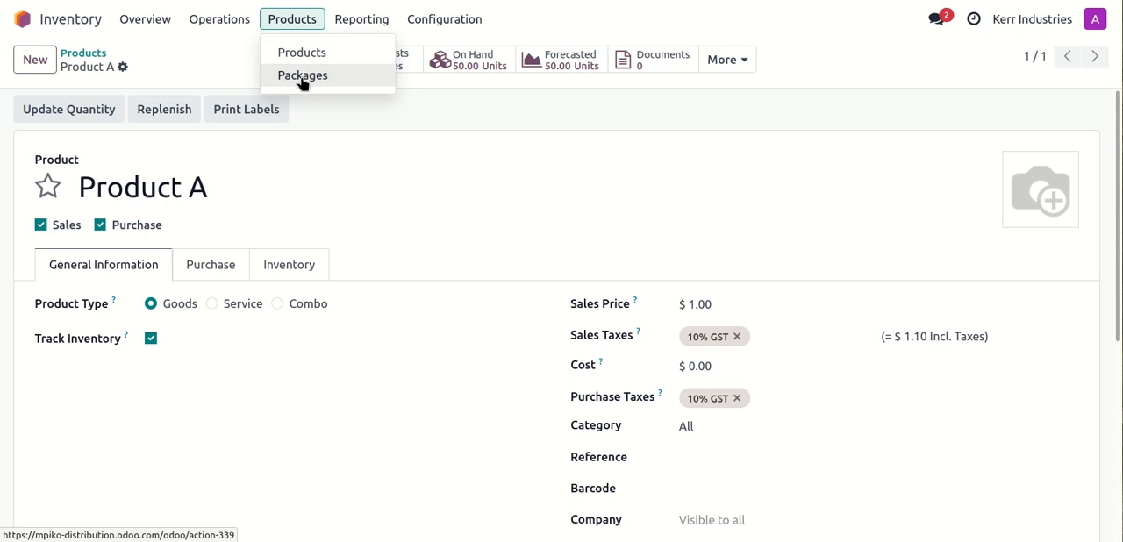
pyautogui.click(302, 76)
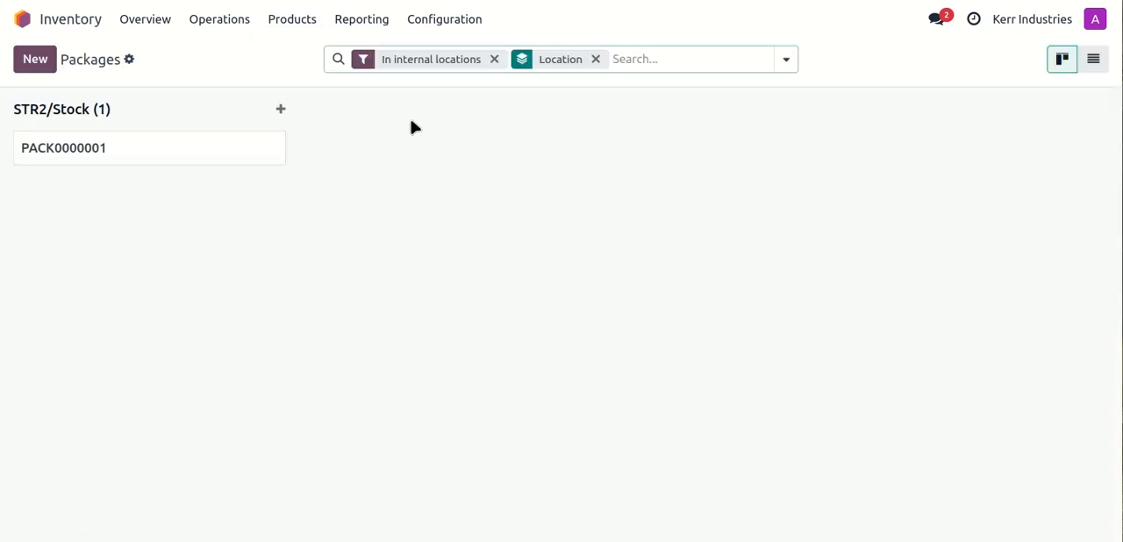
pyautogui.click(131, 156)
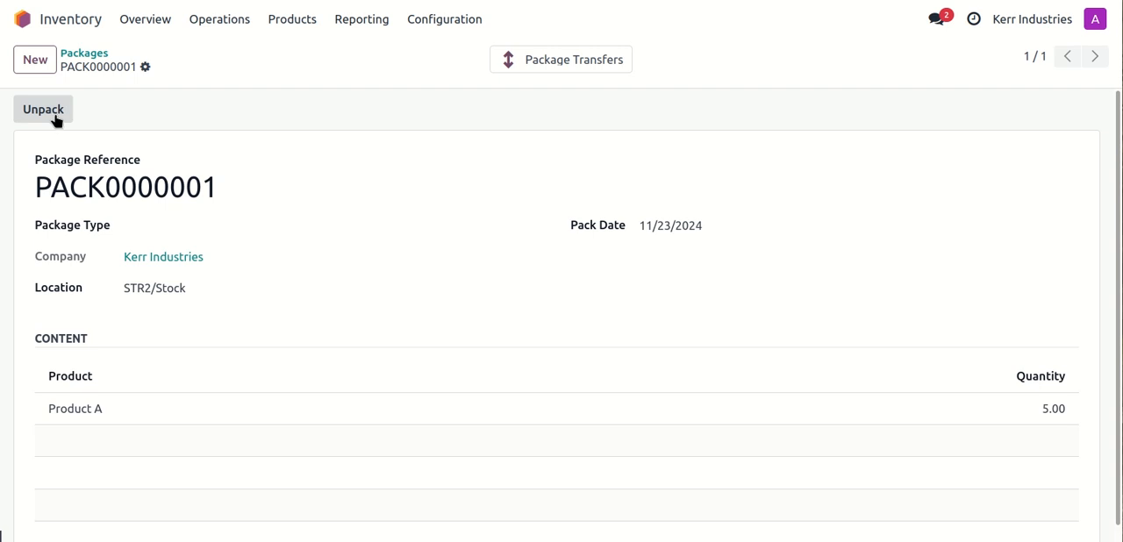
pyautogui.click(201, 291)
pyautogui.click(198, 291)
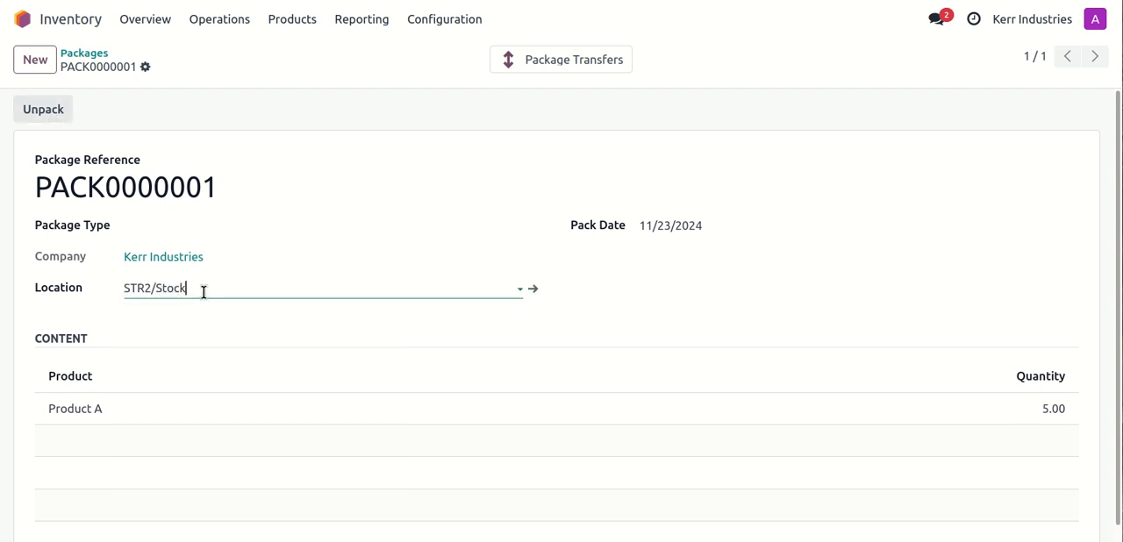
pyautogui.click(46, 111)
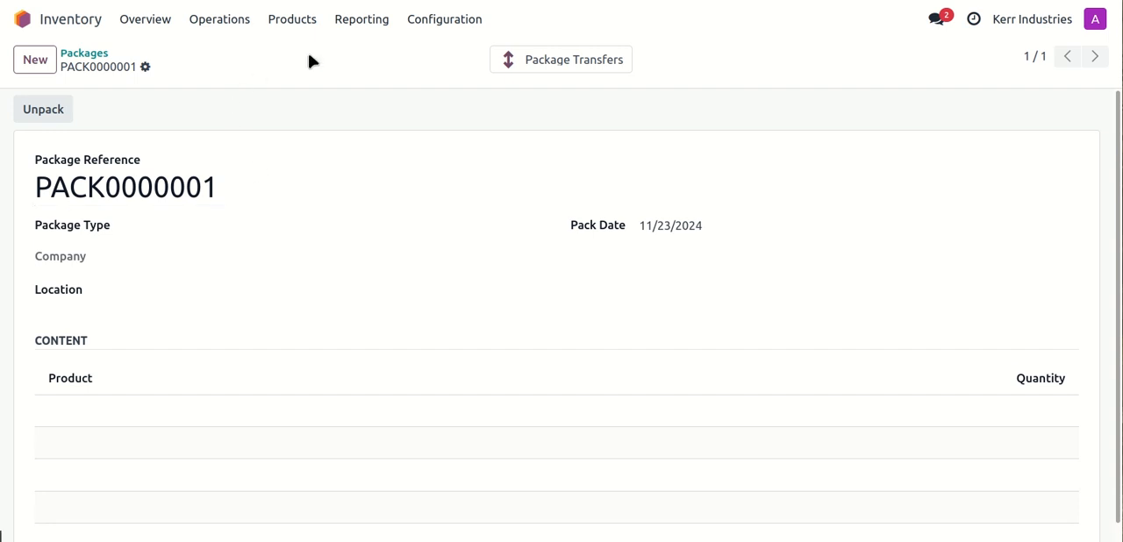
# Step: Check which locations hold Product A on hand and whether the stock at Store 2 is still packaged
pyautogui.click(301, 21)
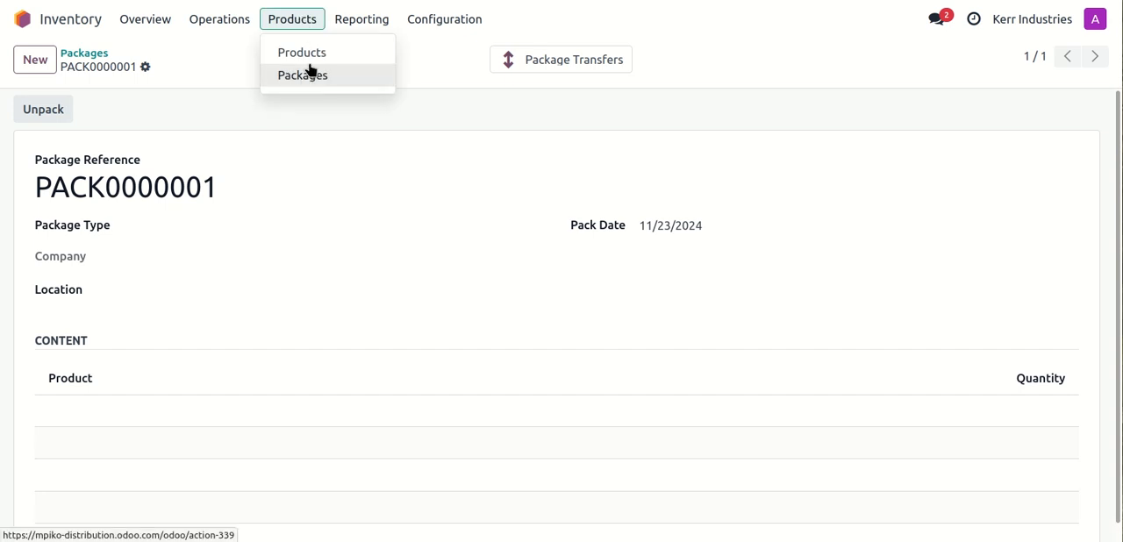
pyautogui.click(307, 52)
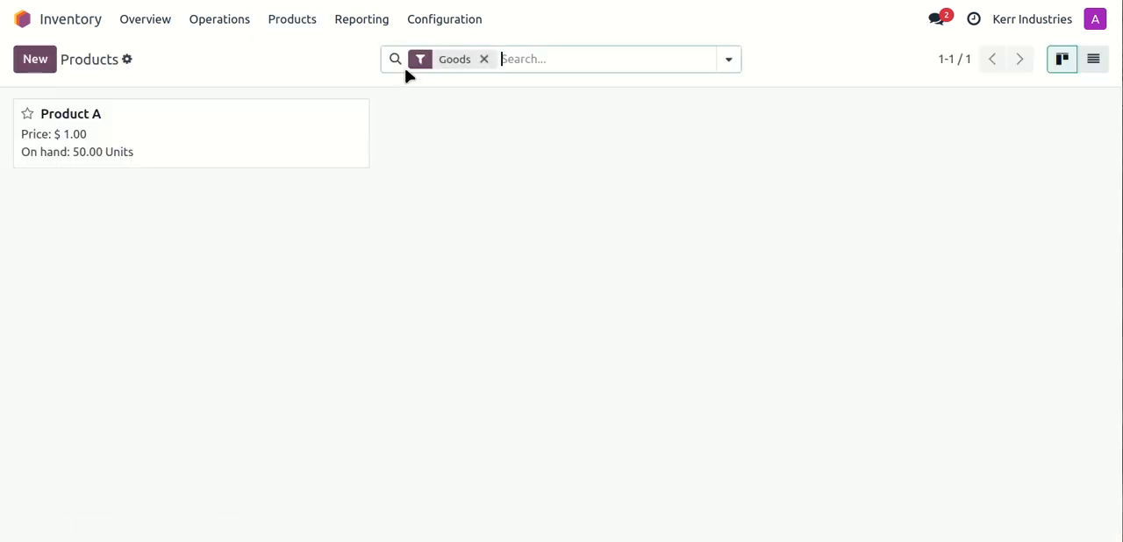
pyautogui.click(198, 131)
pyautogui.click(471, 70)
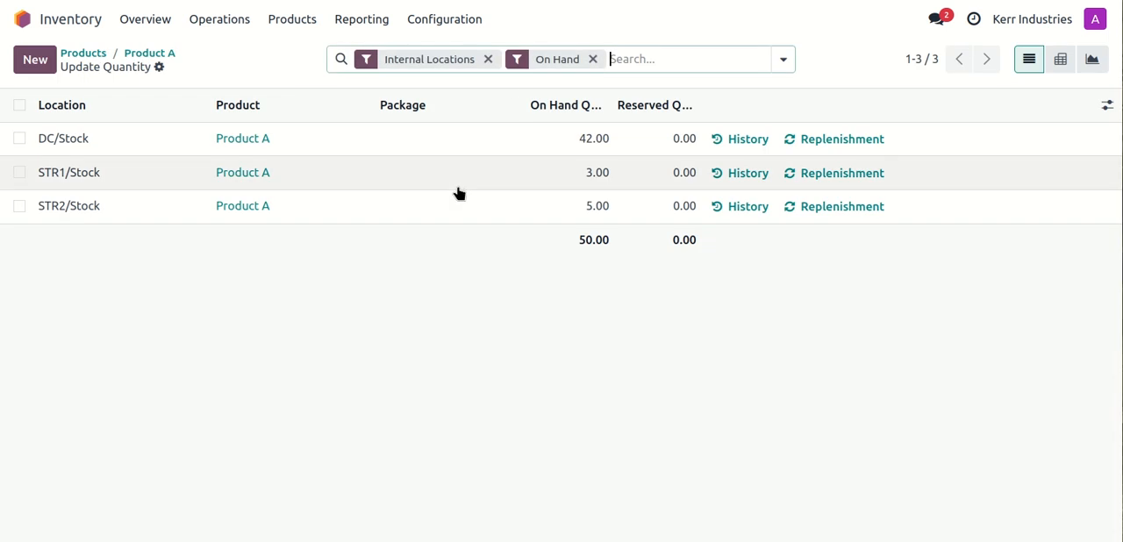